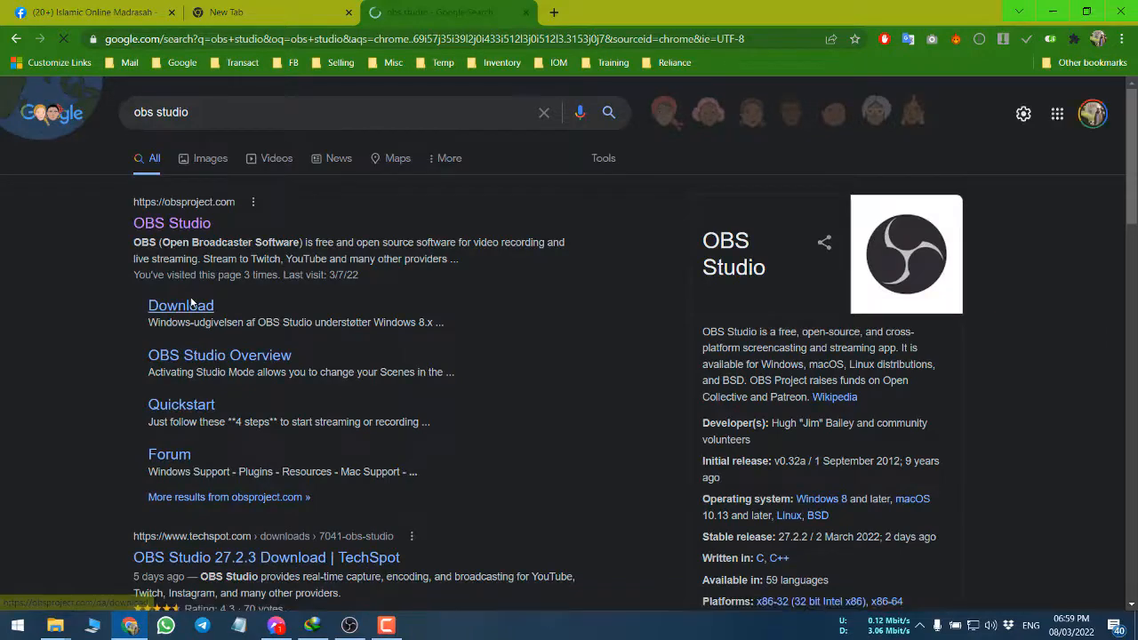
Step: Open the OBS Studio download page from the search results, look over its installer options and return to the results
left_click(190, 307)
scroll(397, 318, "down", 4)
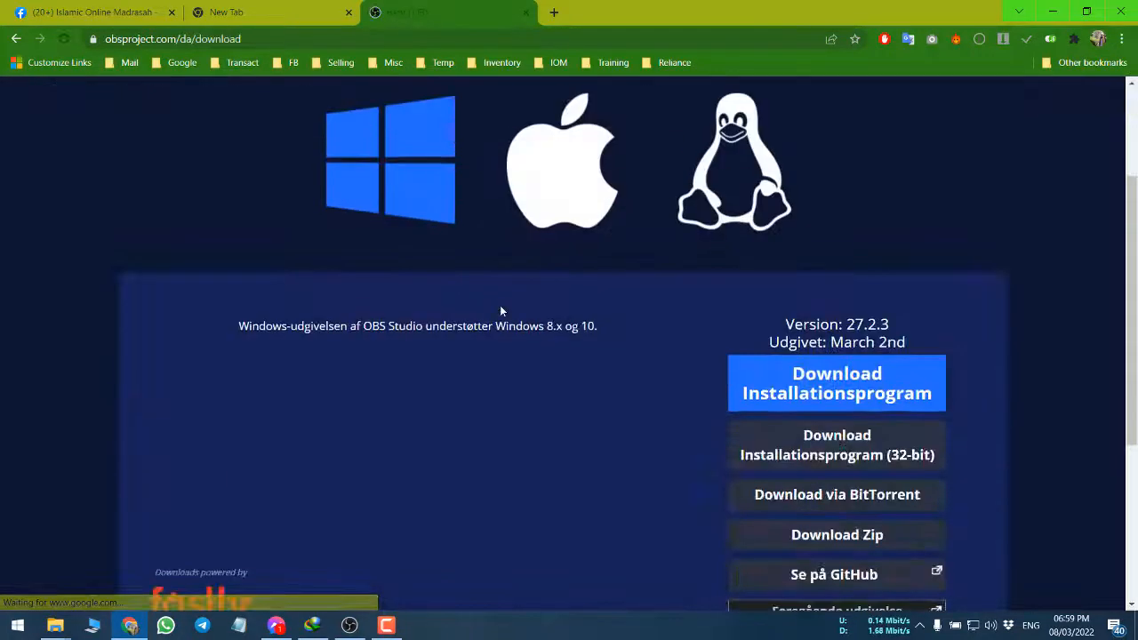
scroll(519, 308, "down", 2)
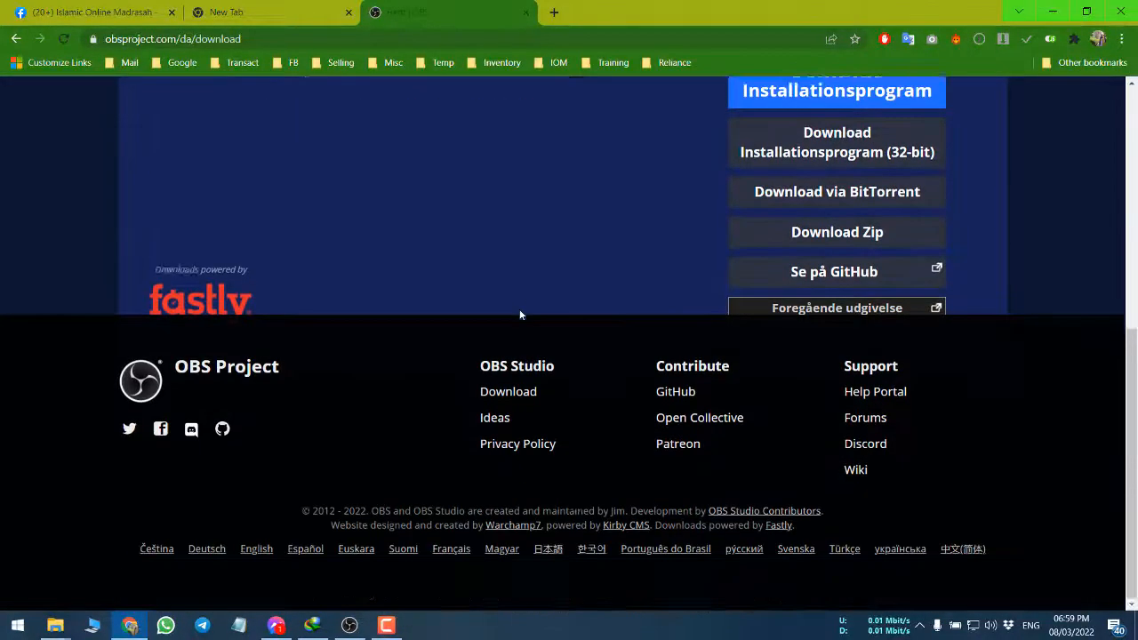
scroll(520, 314, "up", 5)
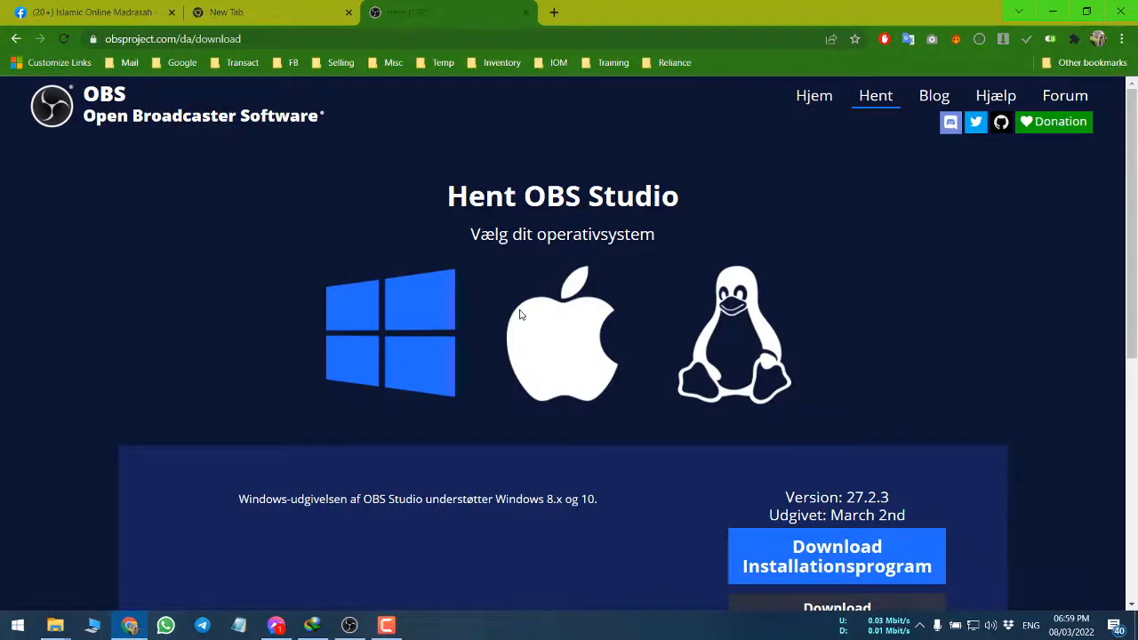
left_click(17, 39)
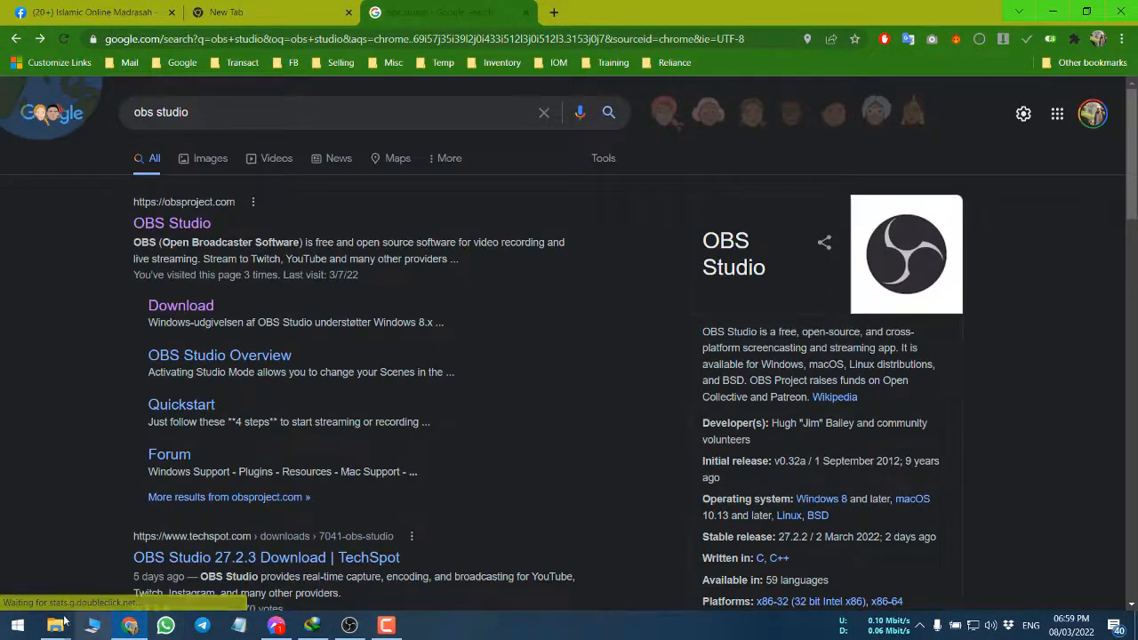
Step: Switch to File Explorer's Programs folder to view the downloaded OBS-Studio-27.2.3-Full-Installer-x64.exe file
mouse_move(56, 625)
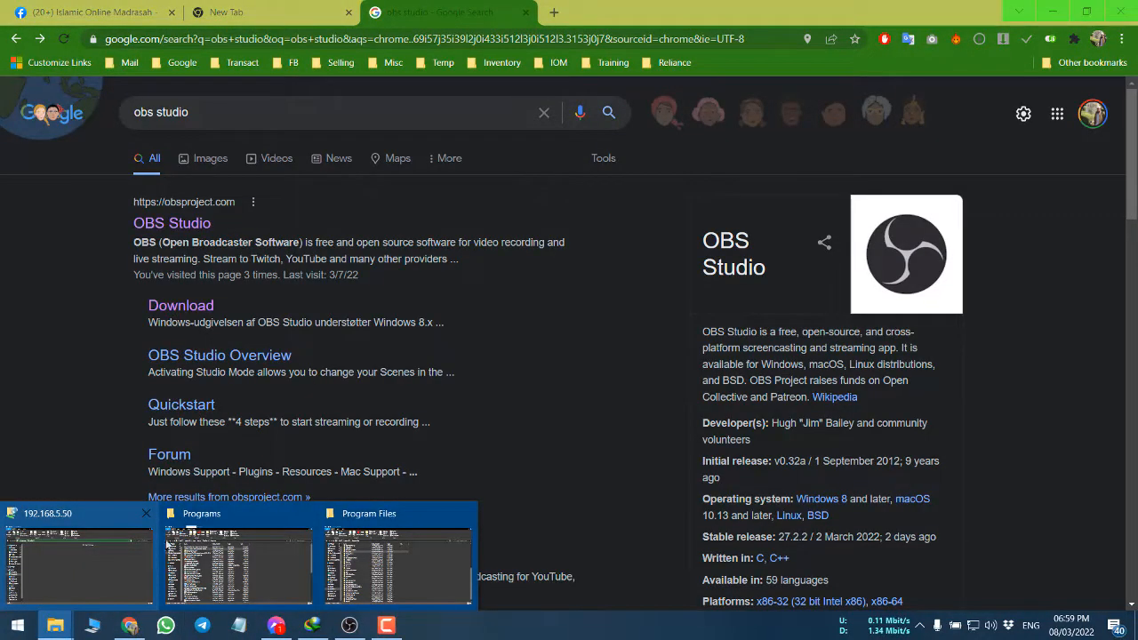
left_click(260, 532)
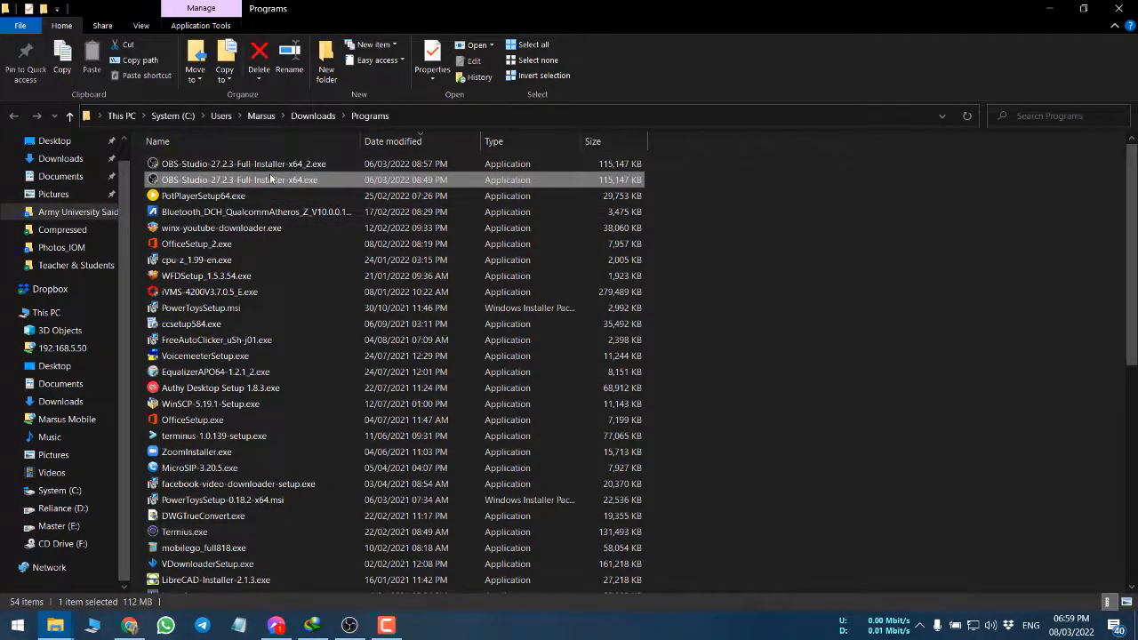
Step: Switch to OBS and accept streaming optimization, the current 1920x1080 canvas and the 60-preferred FPS option in the Auto-Configuration Wizard
left_click(348, 628)
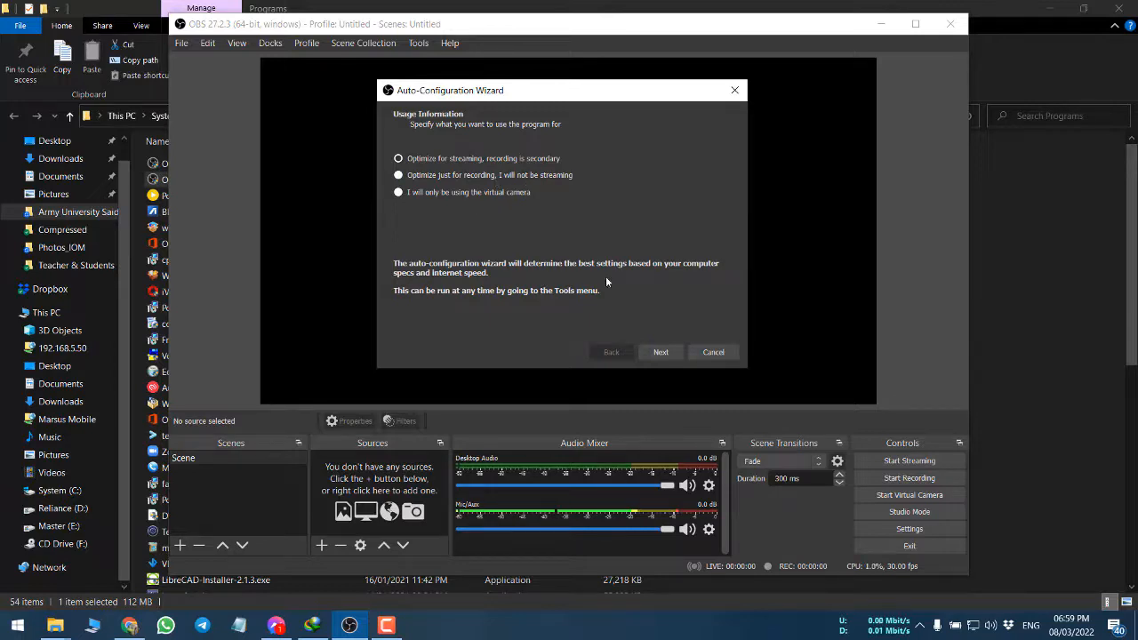
left_click(658, 354)
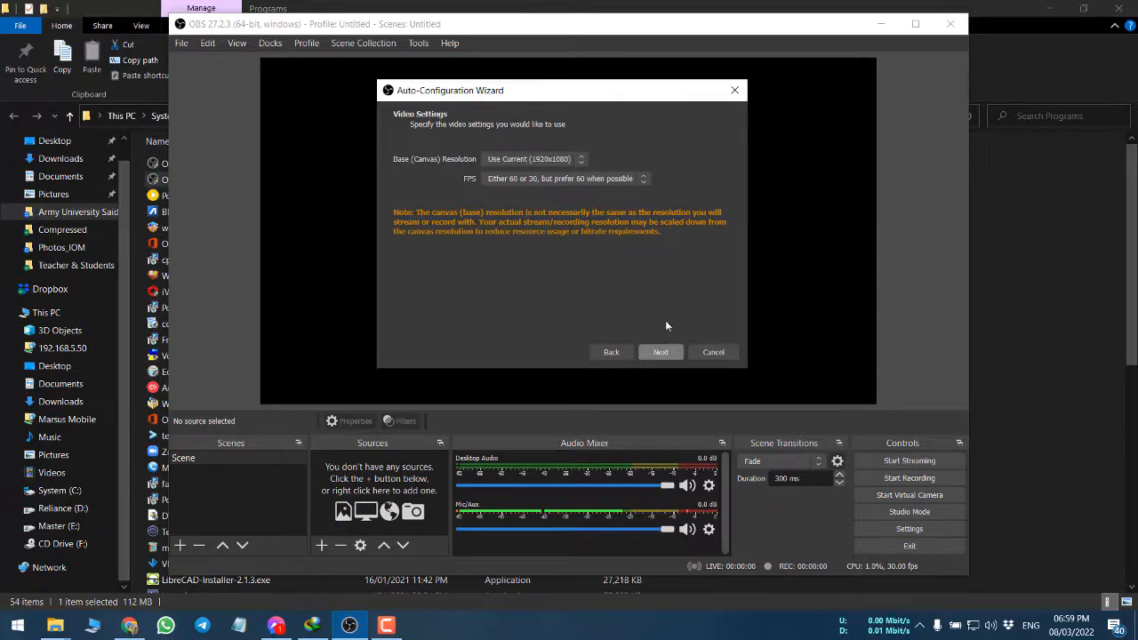
left_click(645, 181)
left_click(693, 177)
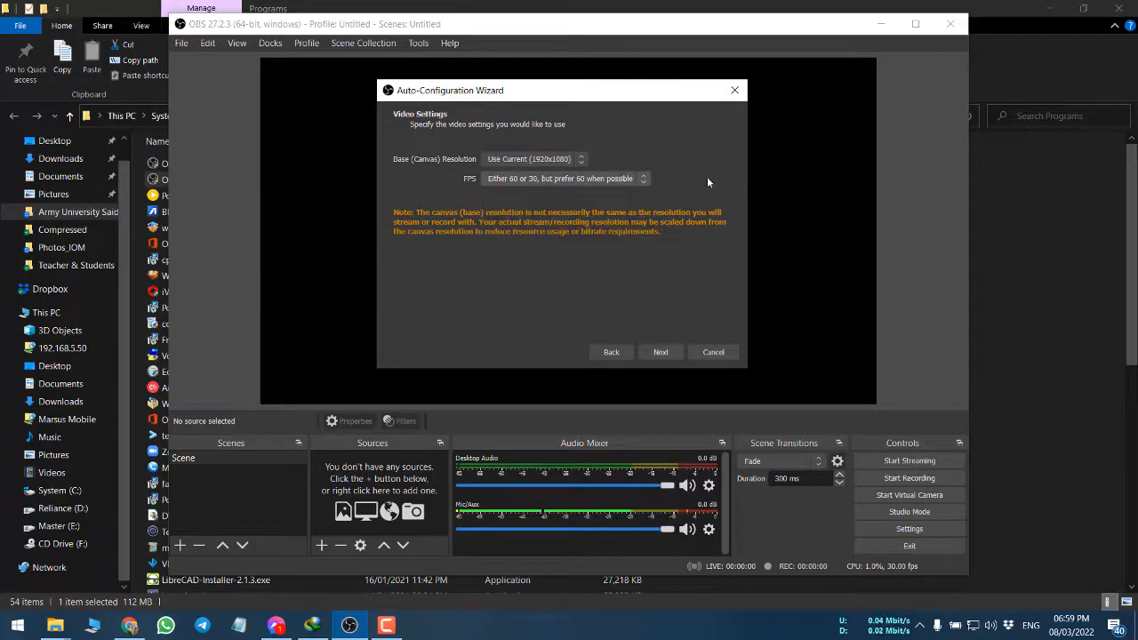
left_click(658, 352)
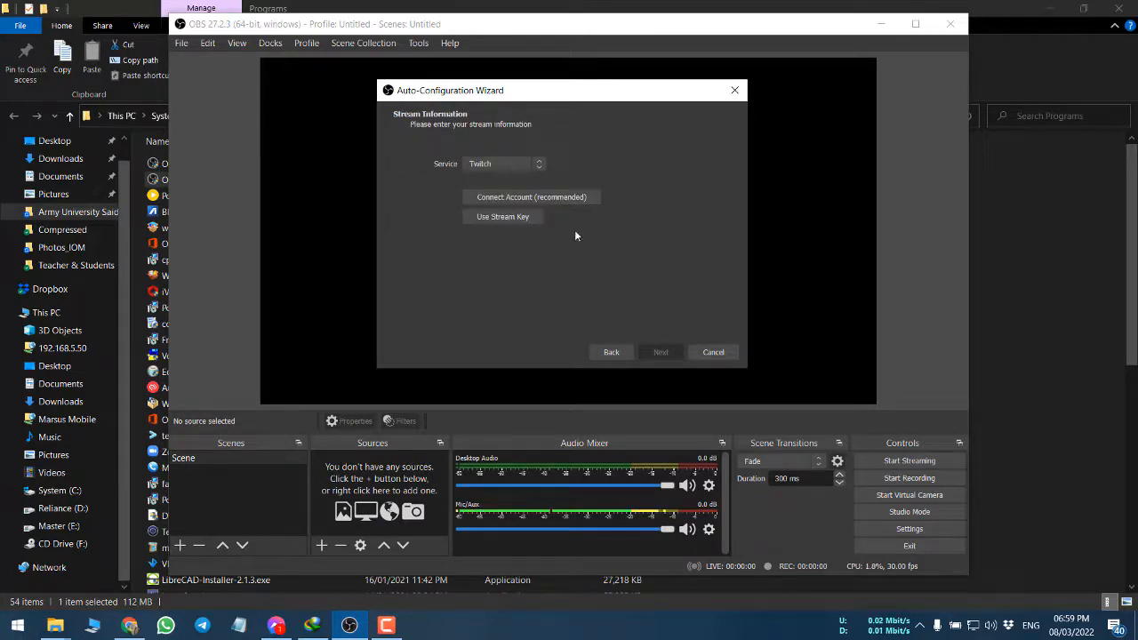
Step: Set the streaming service to Facebook Live and open Facebook's page for getting the stream key
left_click(540, 170)
left_click(523, 205)
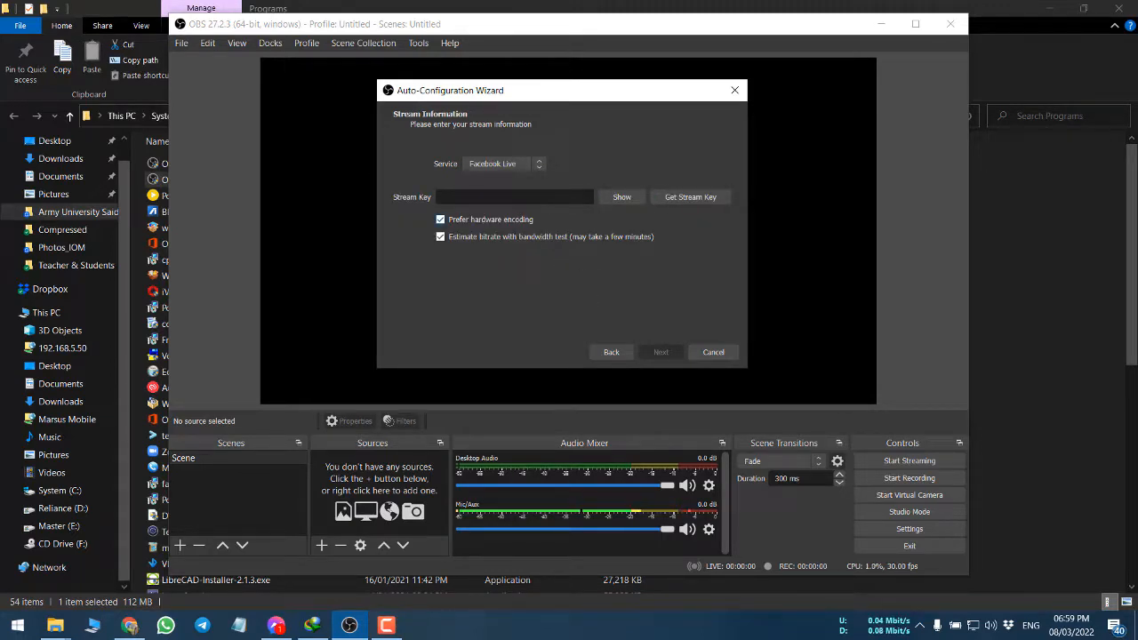
left_click(691, 197)
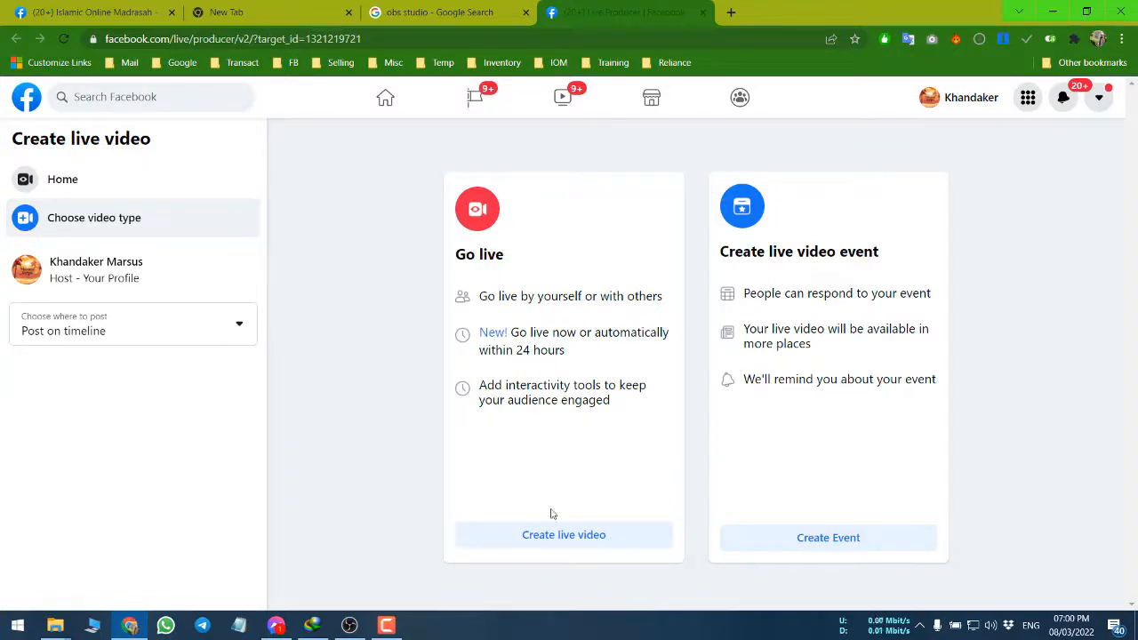
Step: Choose to post to the managed page Islamic Online Madrasah - IOM and create a live video for it
left_click(219, 333)
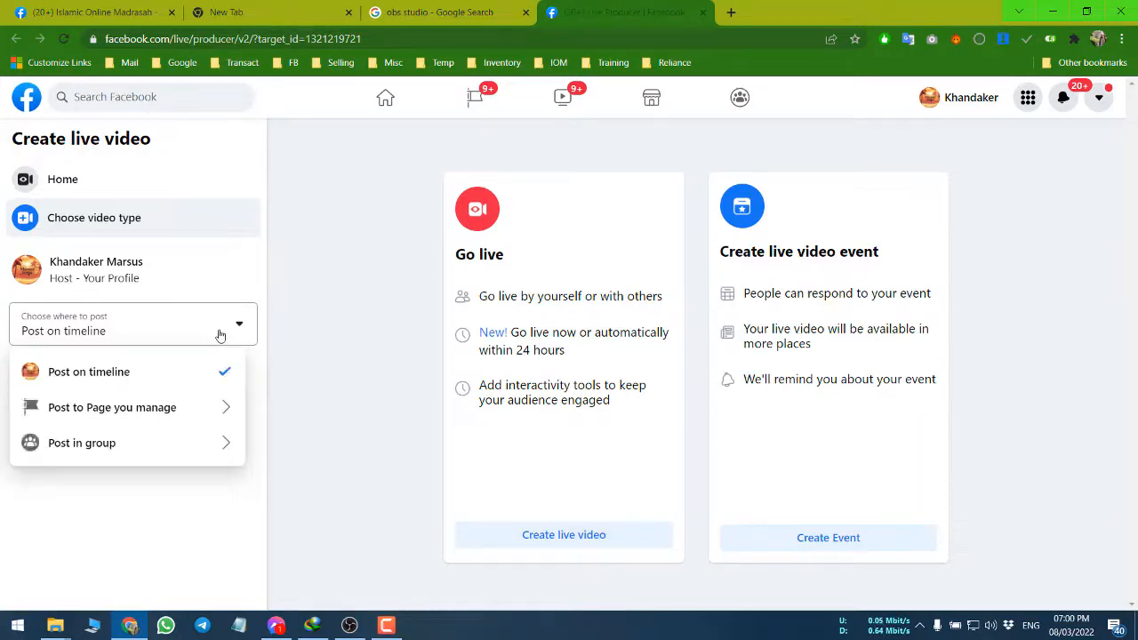
left_click(217, 410)
left_click(216, 406)
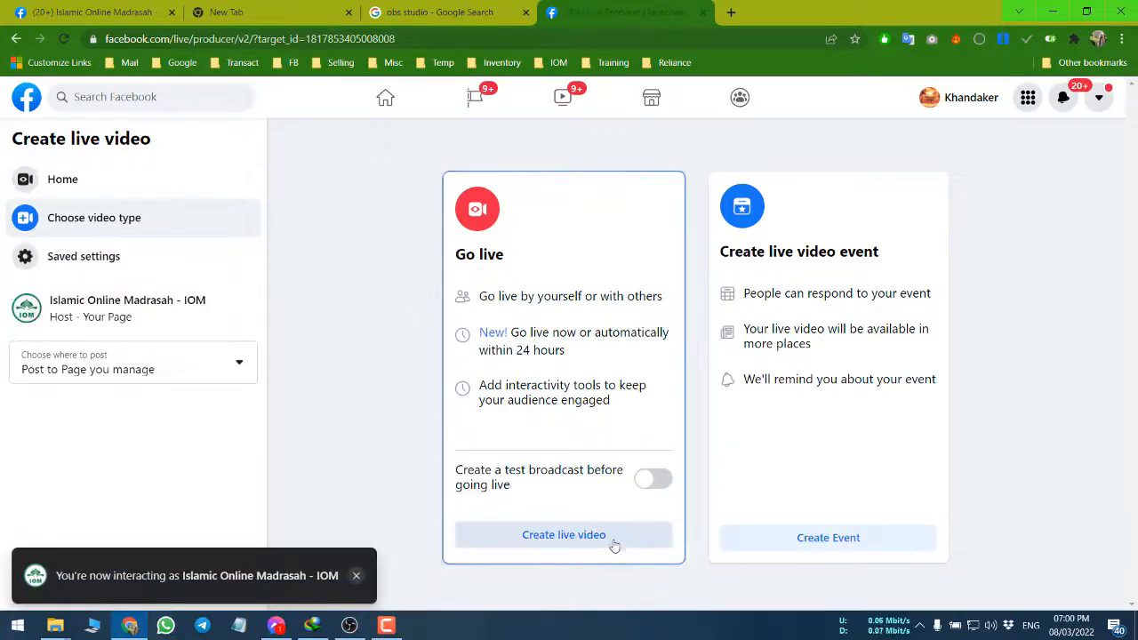
left_click(610, 538)
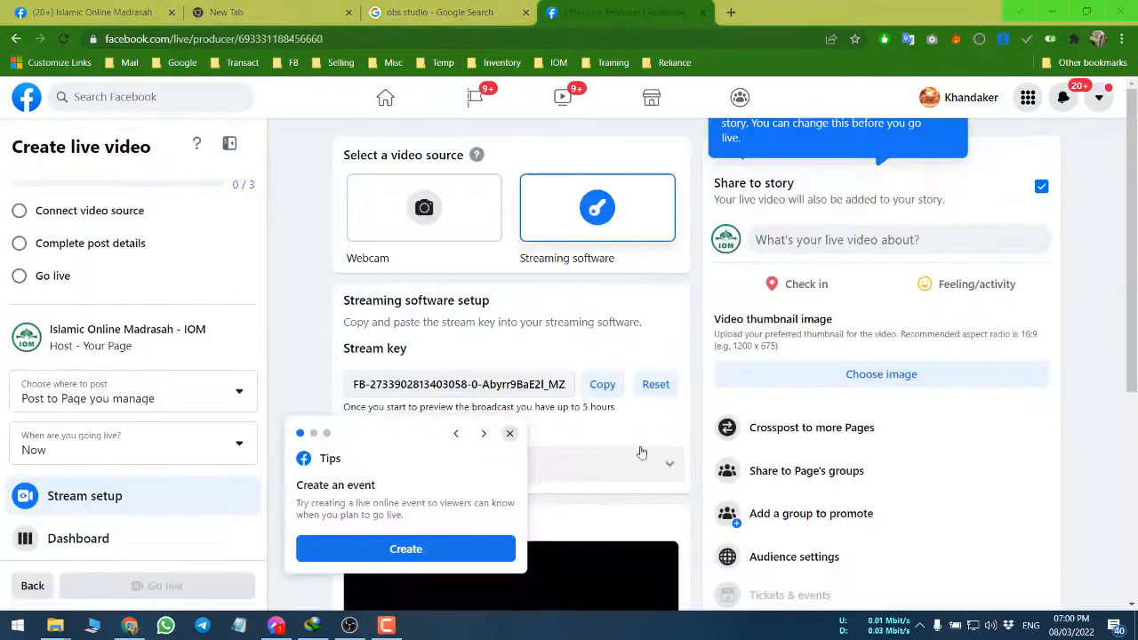
Step: Dismiss the tips covering the stream setup page
left_click(509, 433)
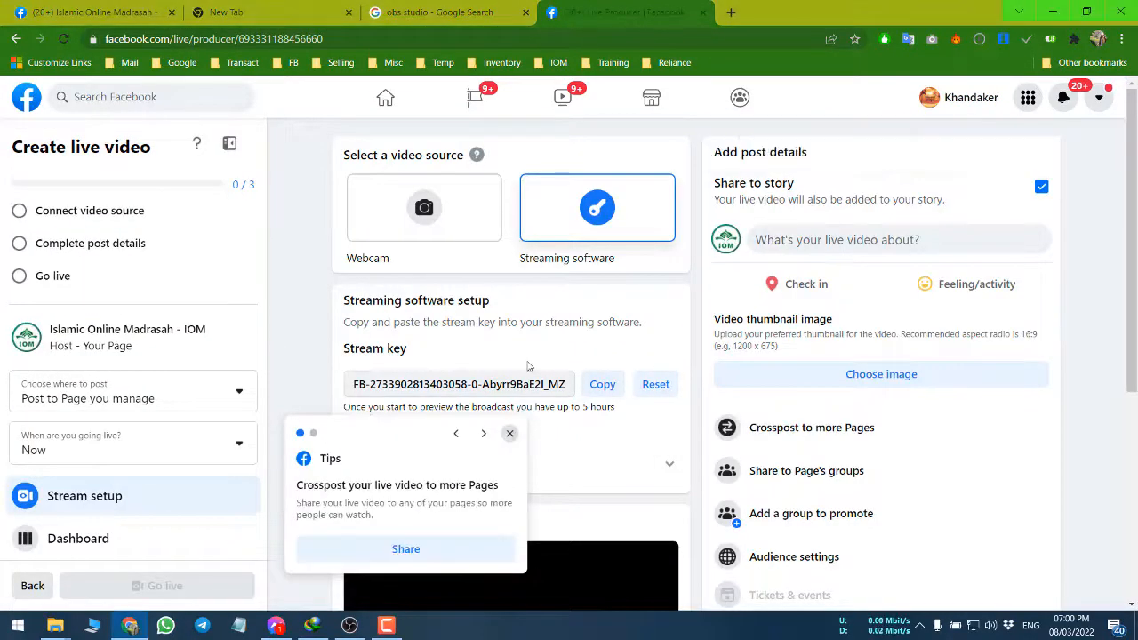
left_click(509, 433)
left_click(510, 447)
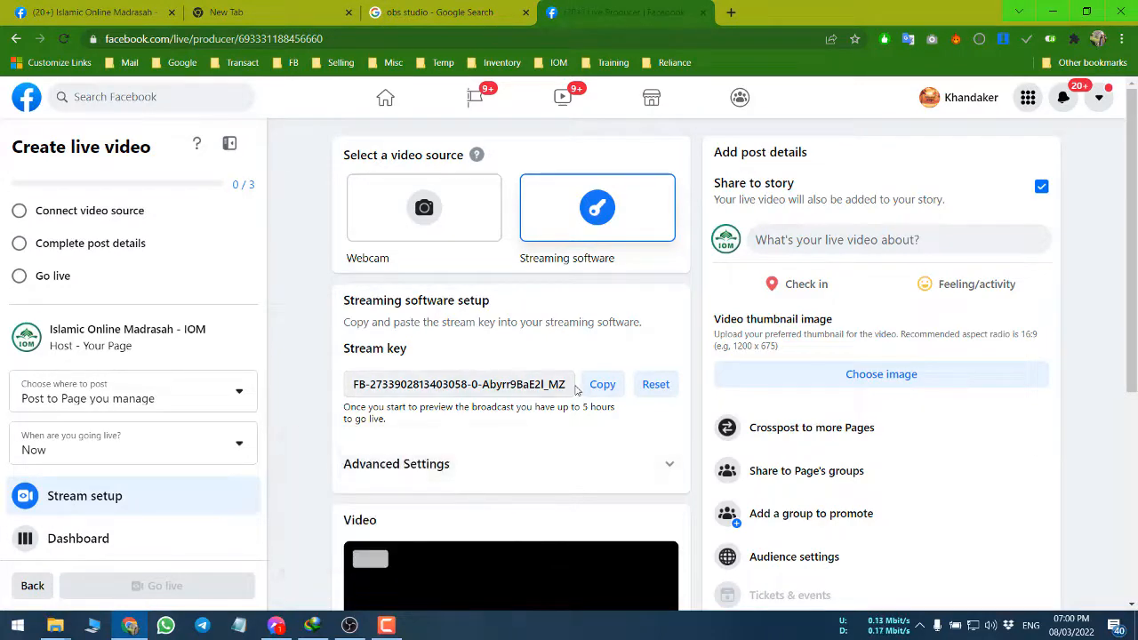
Step: Check the persistent stream key option, copy the Facebook stream key and paste it into the stream key field of the OBS wizard
left_click(635, 456)
scroll(555, 347, "down", 2)
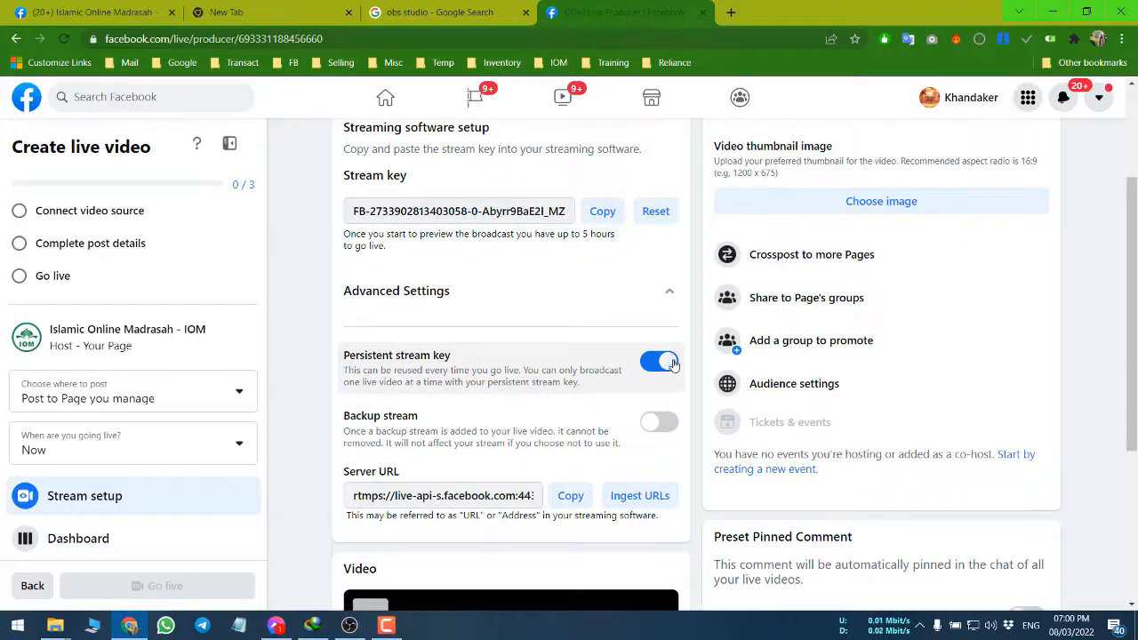
scroll(669, 372, "up", 2)
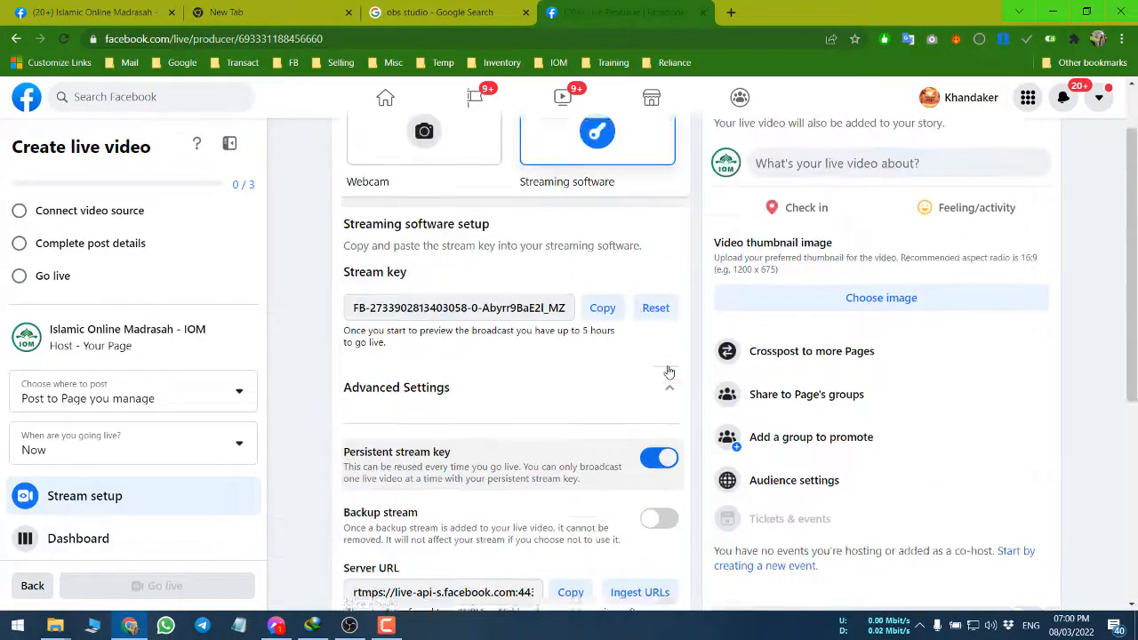
left_click(605, 384)
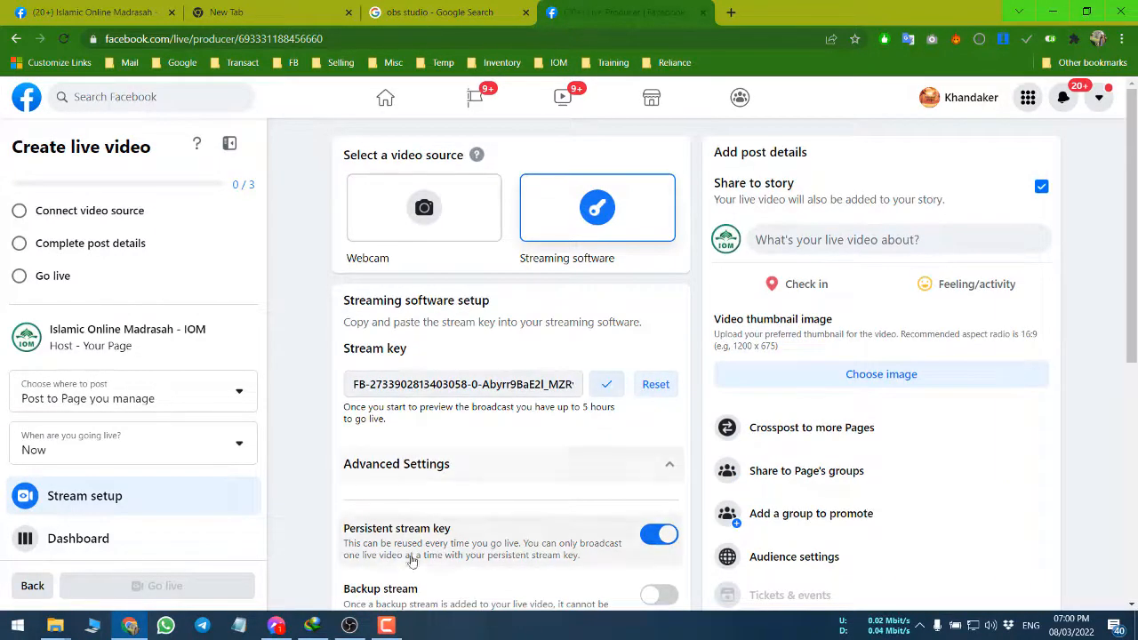
key("alt+Tab")
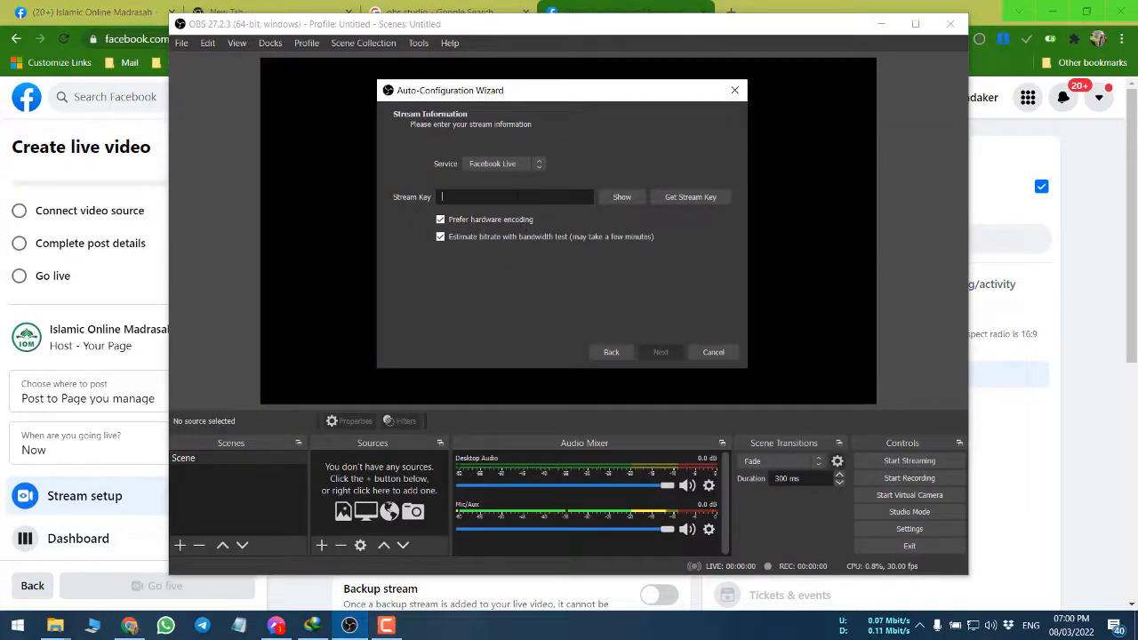
key("ctrl+v")
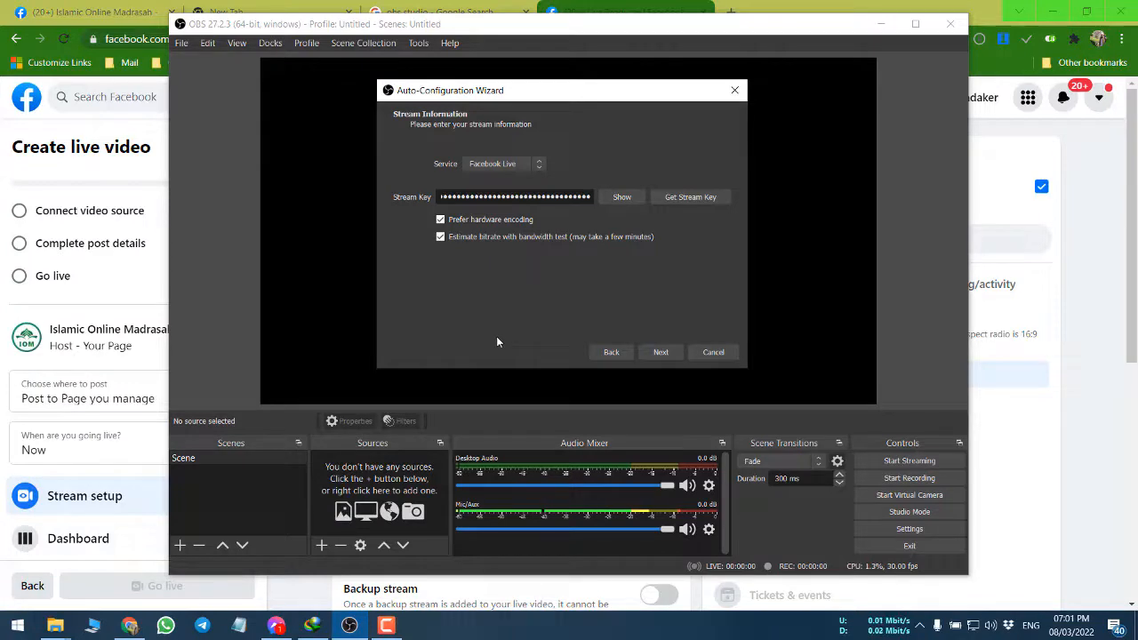
Step: Run the wizard's bandwidth test for Facebook Live and apply the recommended settings
left_click(660, 353)
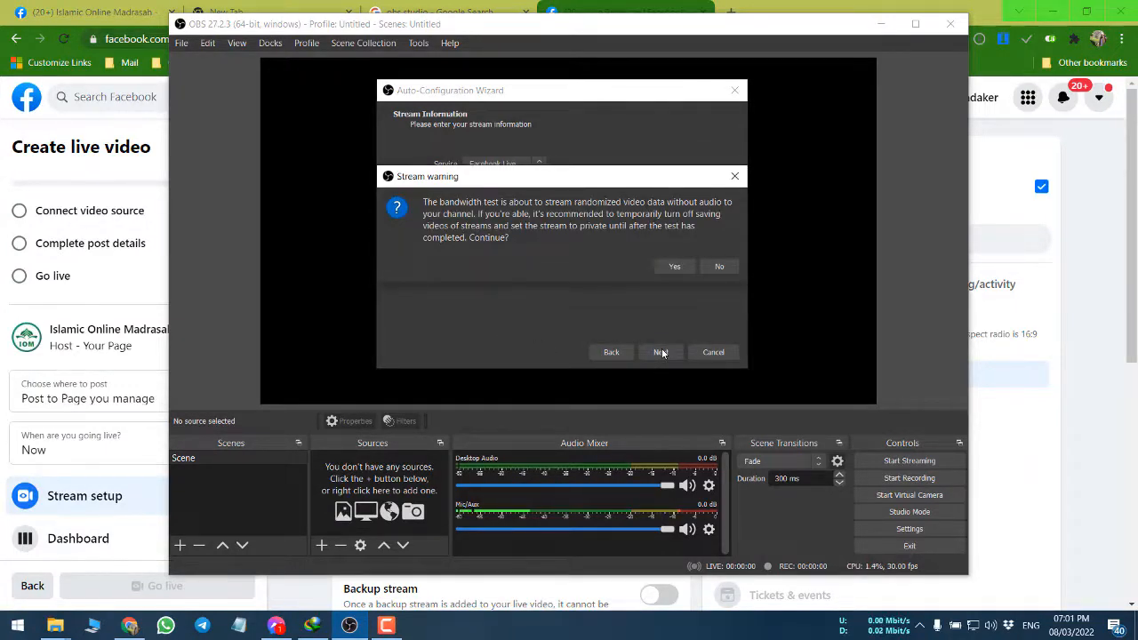
left_click(676, 266)
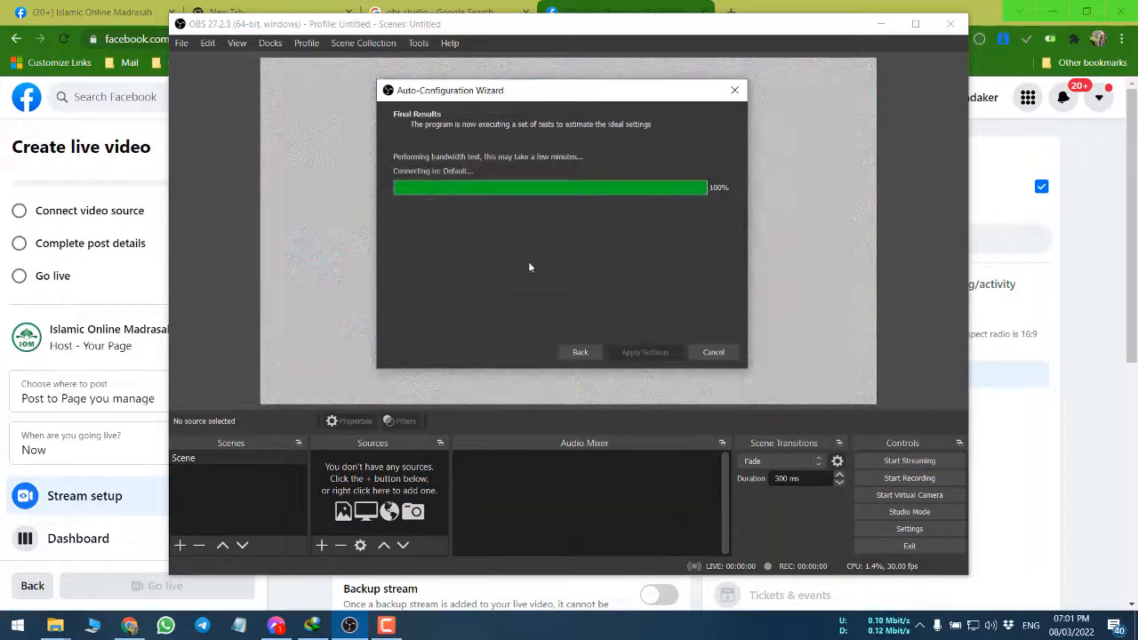
left_click(386, 625)
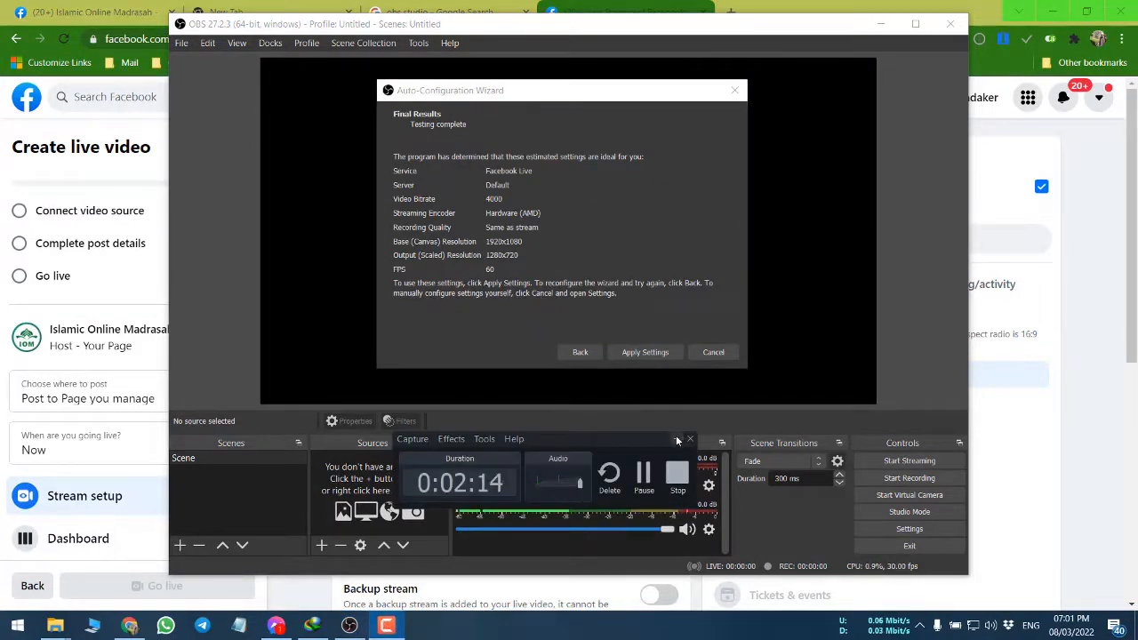
left_click(676, 438)
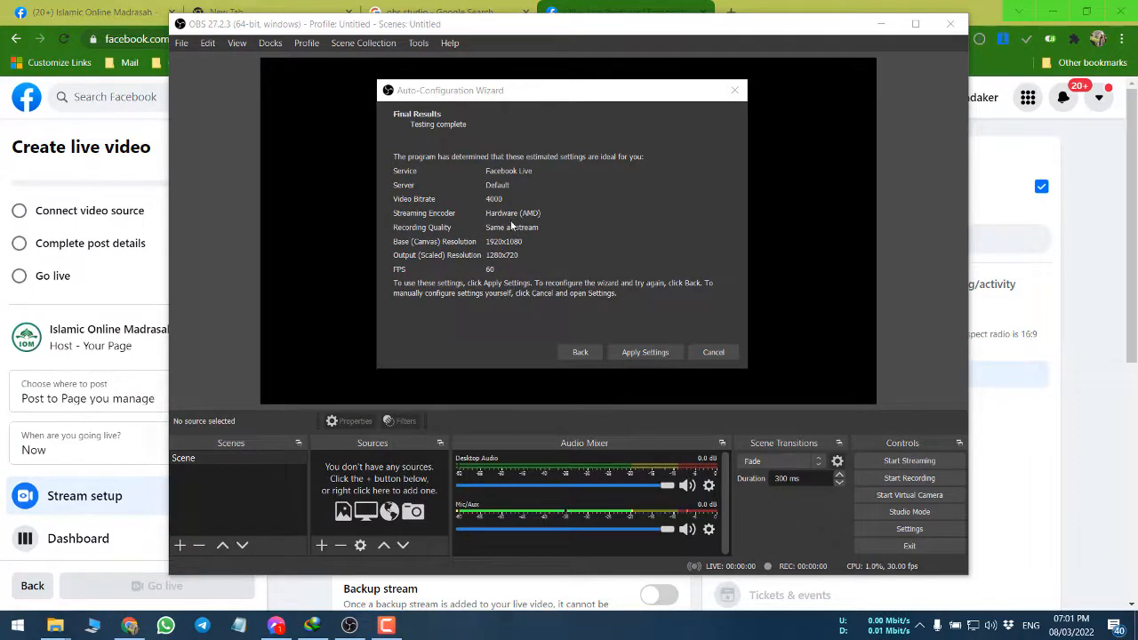
left_click(654, 351)
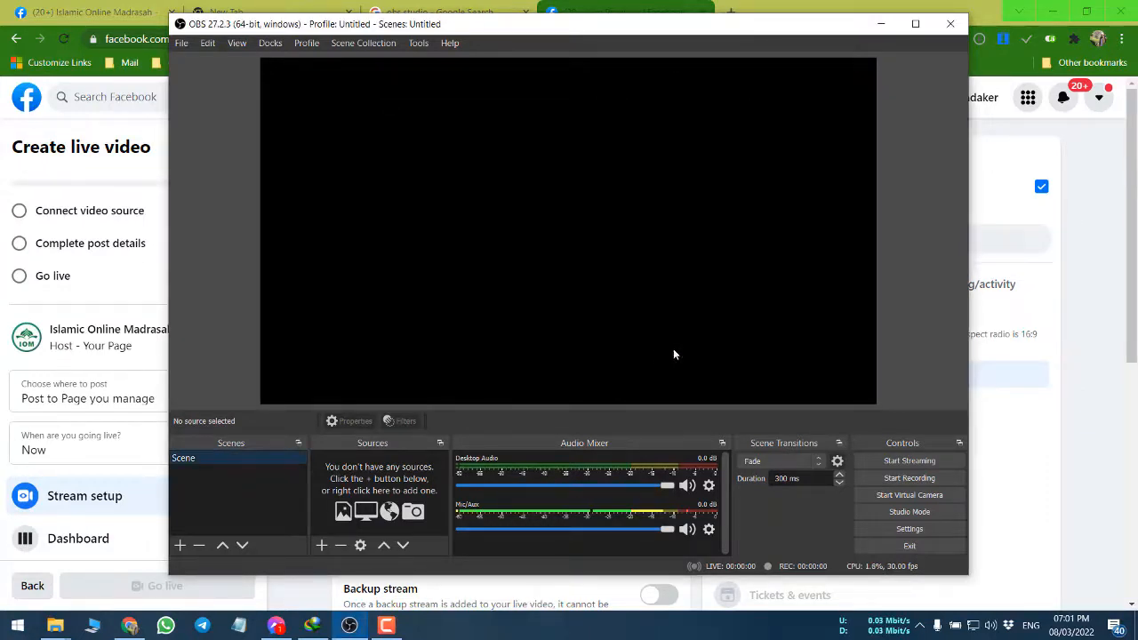
Step: Review the video, audio and output settings in the OBS settings dialog
left_click(910, 529)
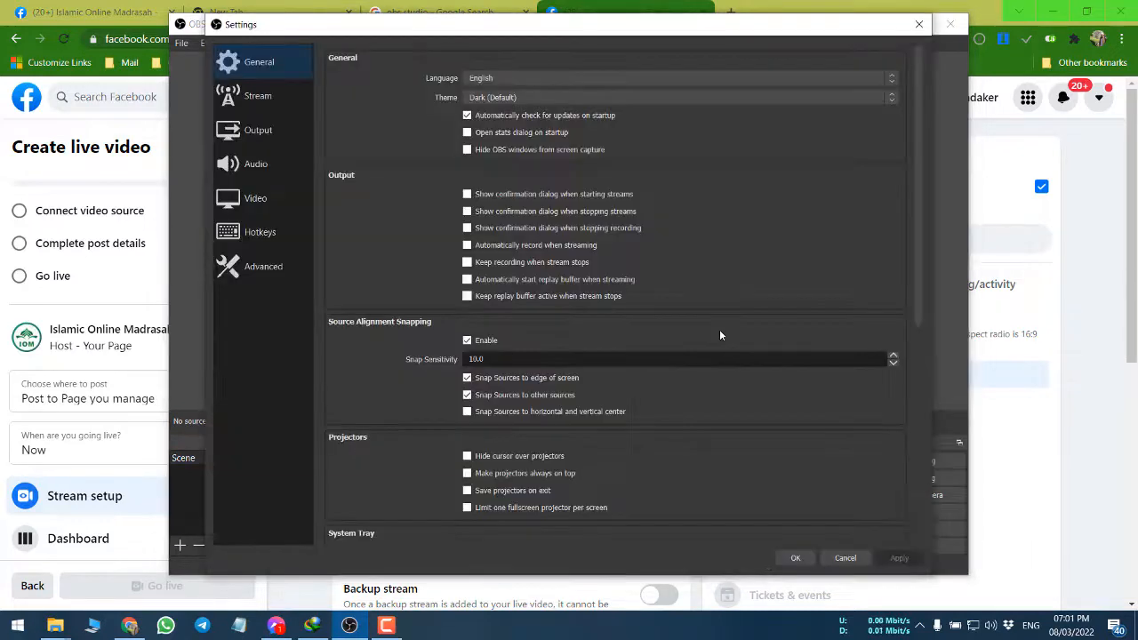
left_click(261, 210)
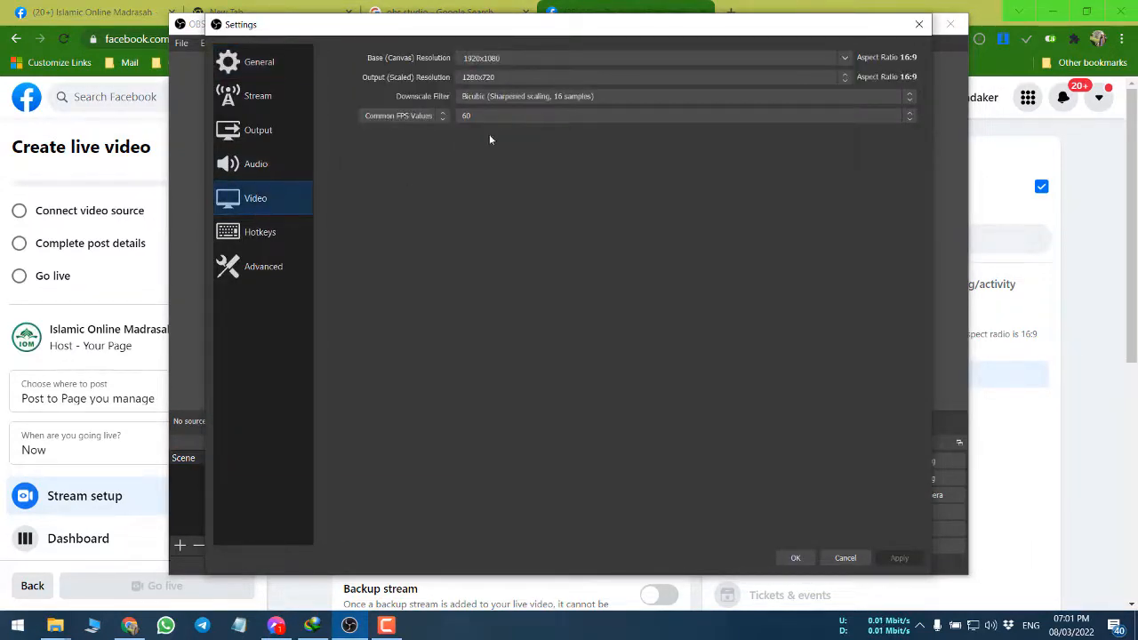
left_click(272, 166)
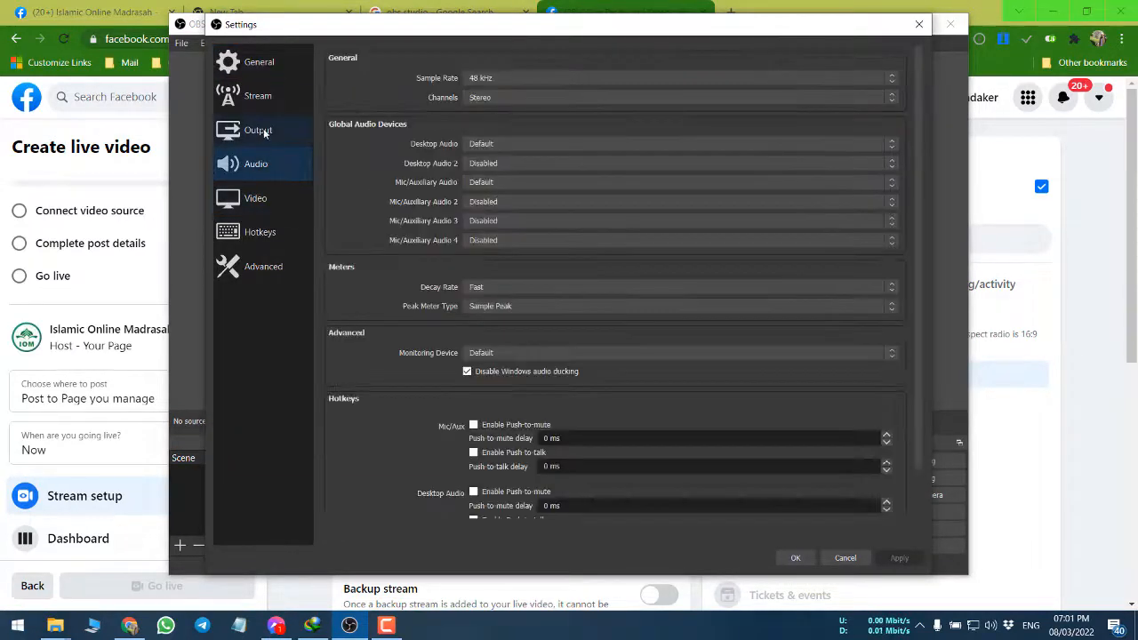
left_click(263, 132)
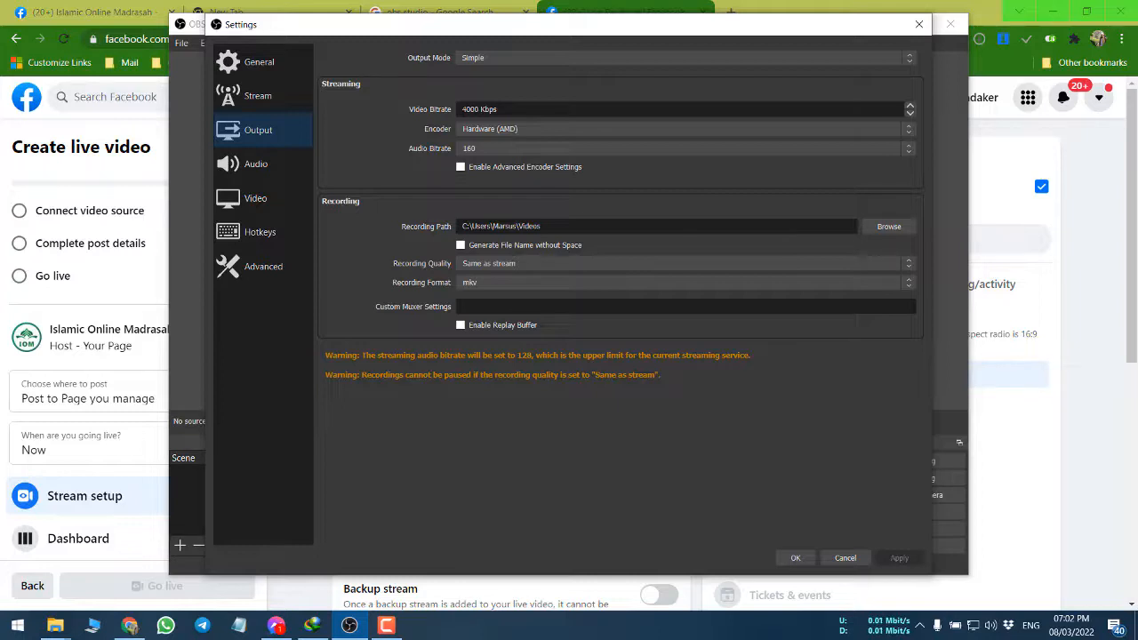
Step: Try lowering the streaming video bitrate in the output settings and discard the settings changes
left_click(910, 113)
left_click(910, 114)
left_click(910, 114)
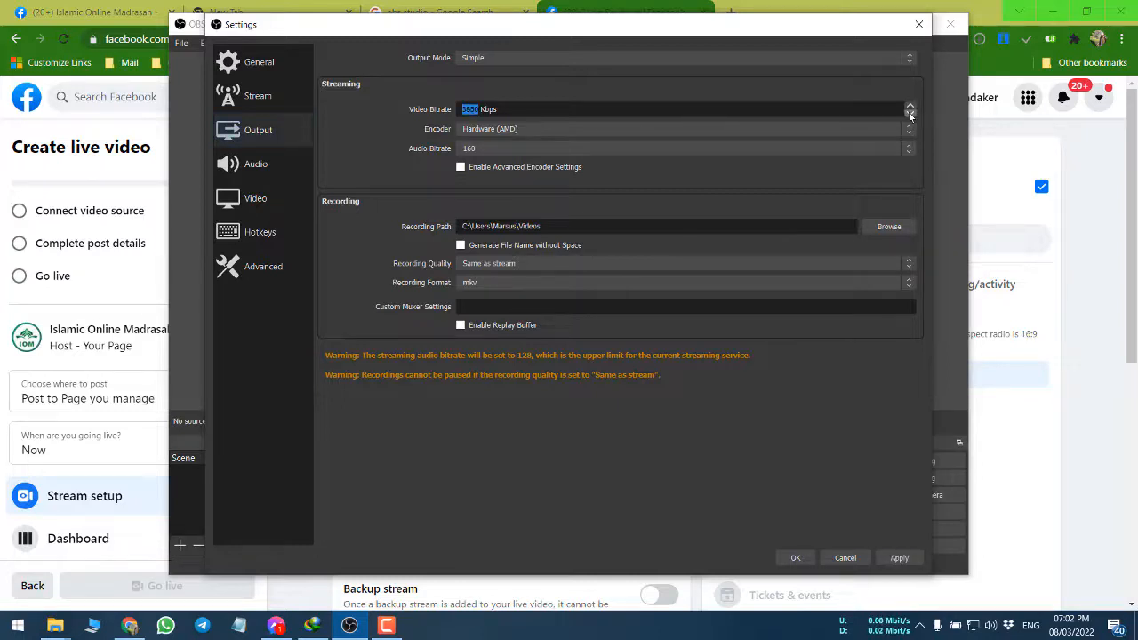
left_click(910, 114)
left_click(253, 203)
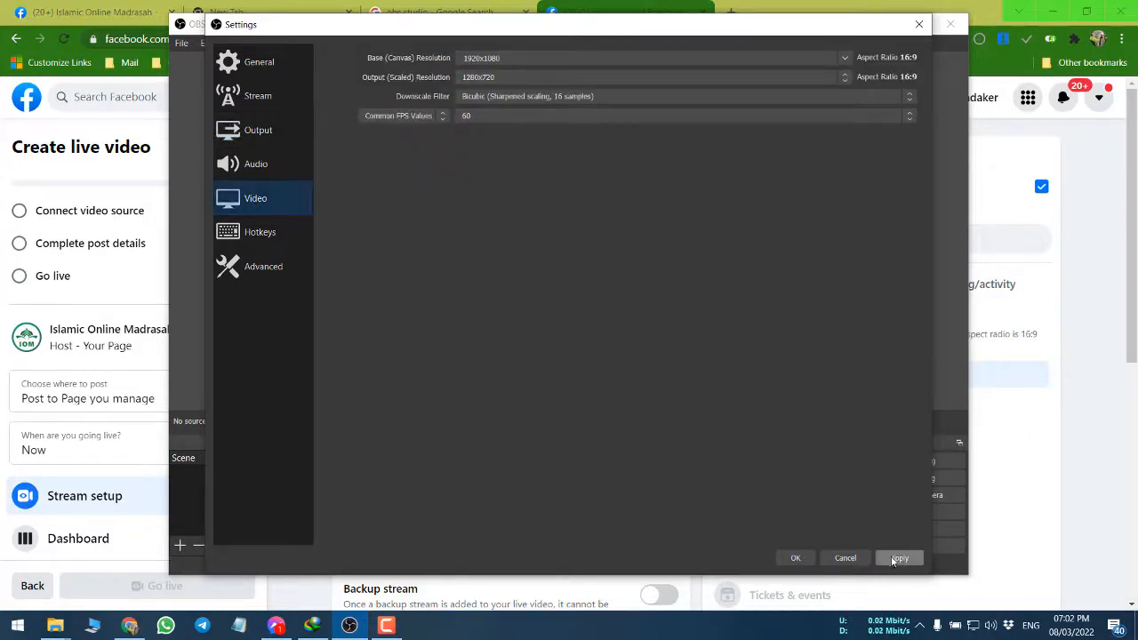
left_click(845, 559)
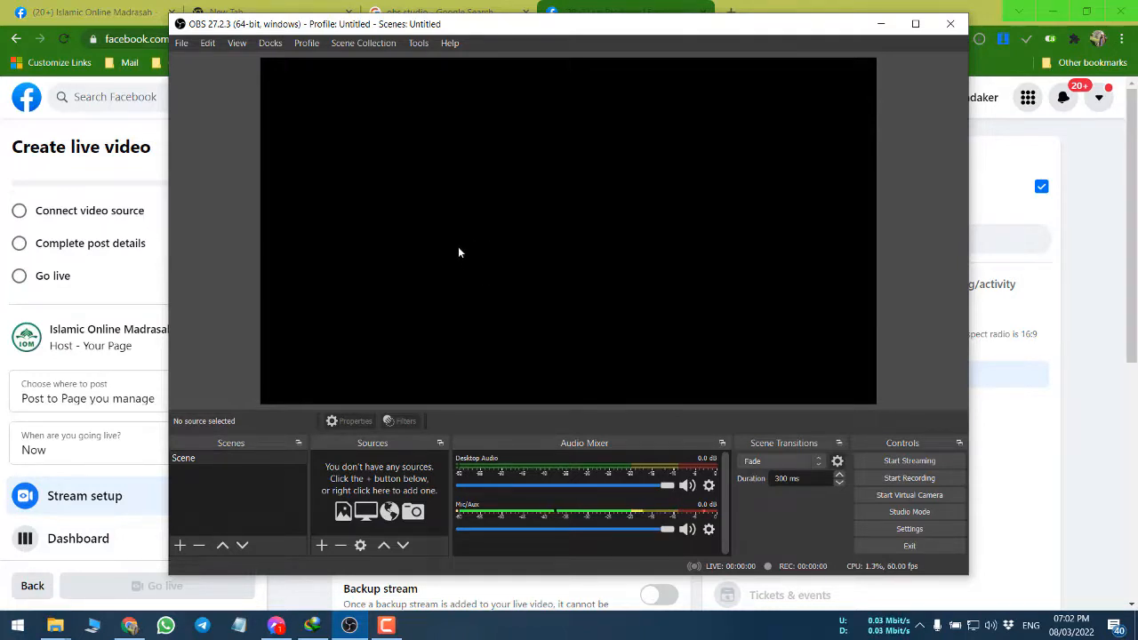
left_click(386, 625)
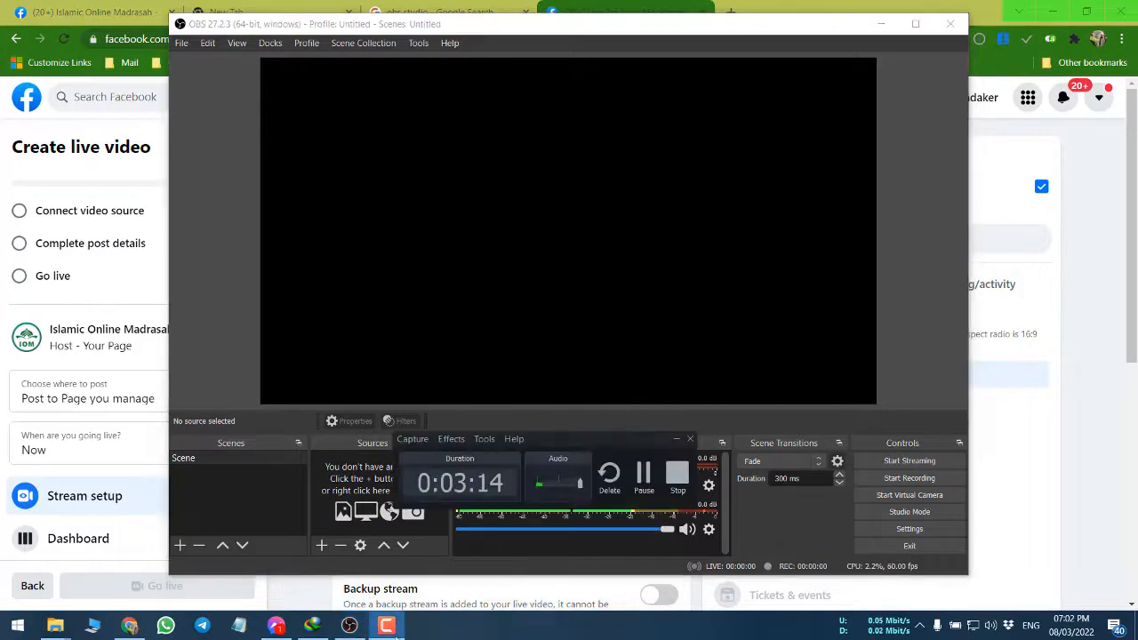
Step: Import the scene collection file IOM_Common.json from the OBS Studio/Scene folder
left_click(364, 43)
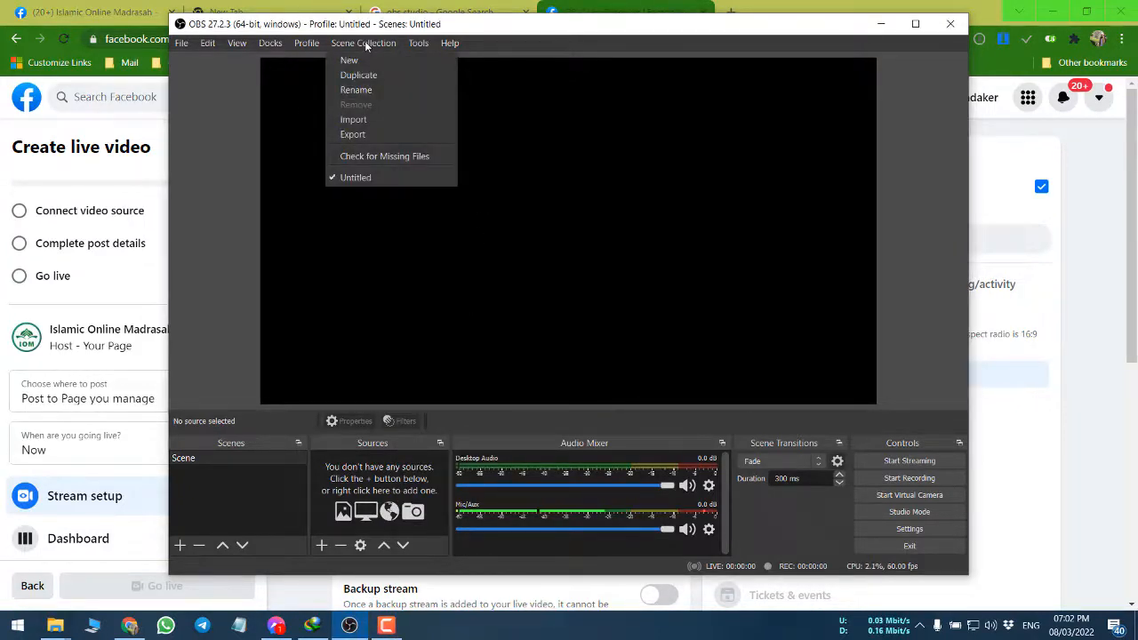
left_click(412, 122)
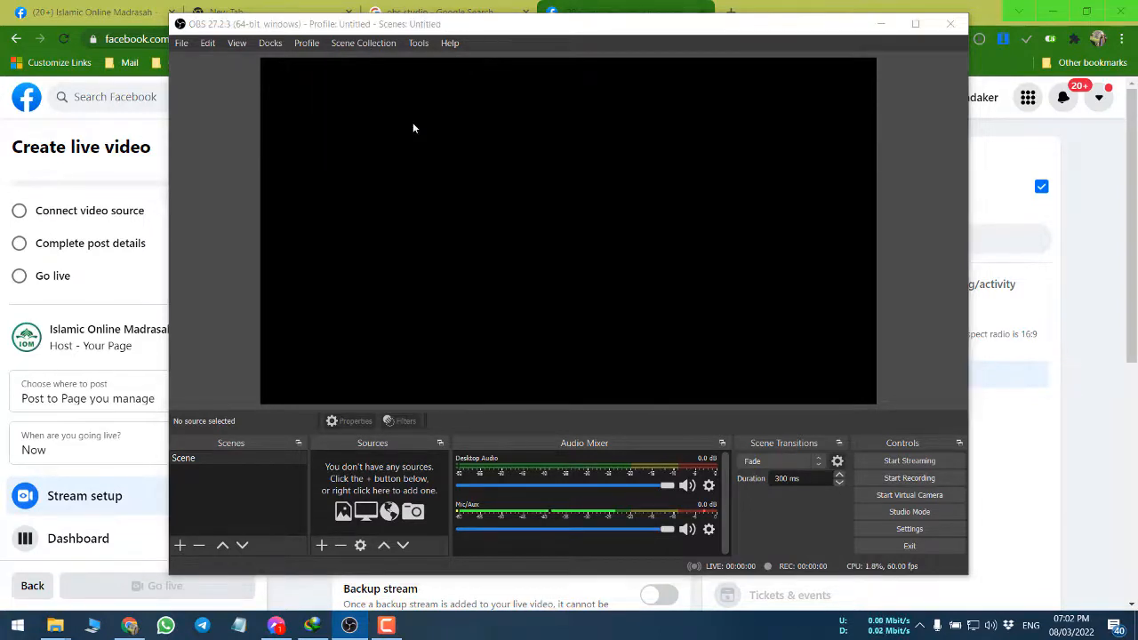
left_click(684, 338)
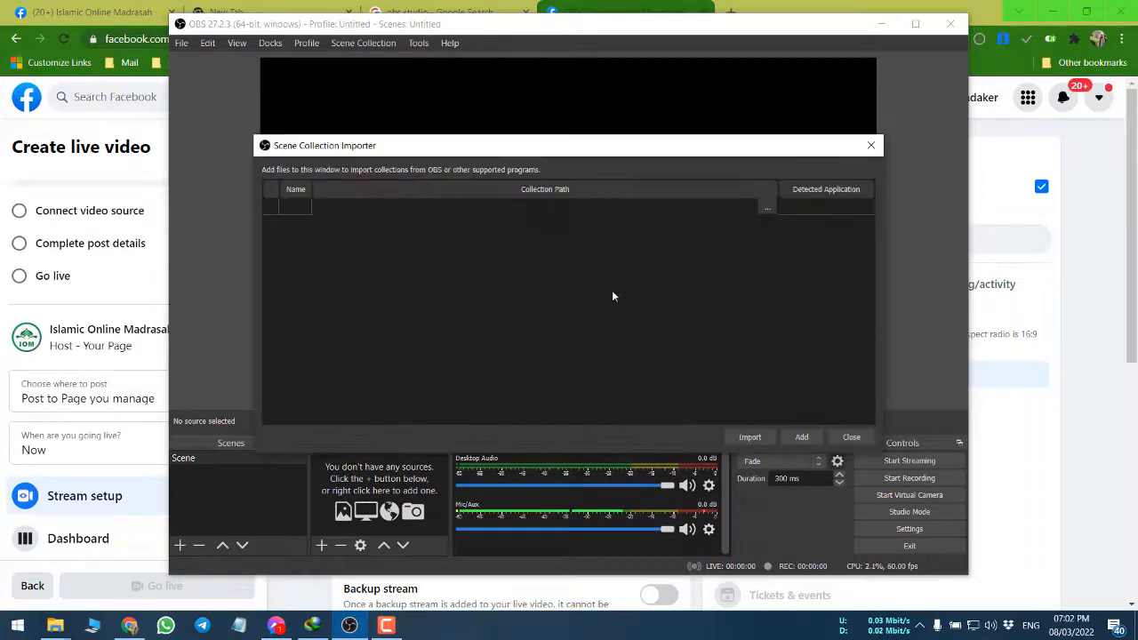
left_click(801, 436)
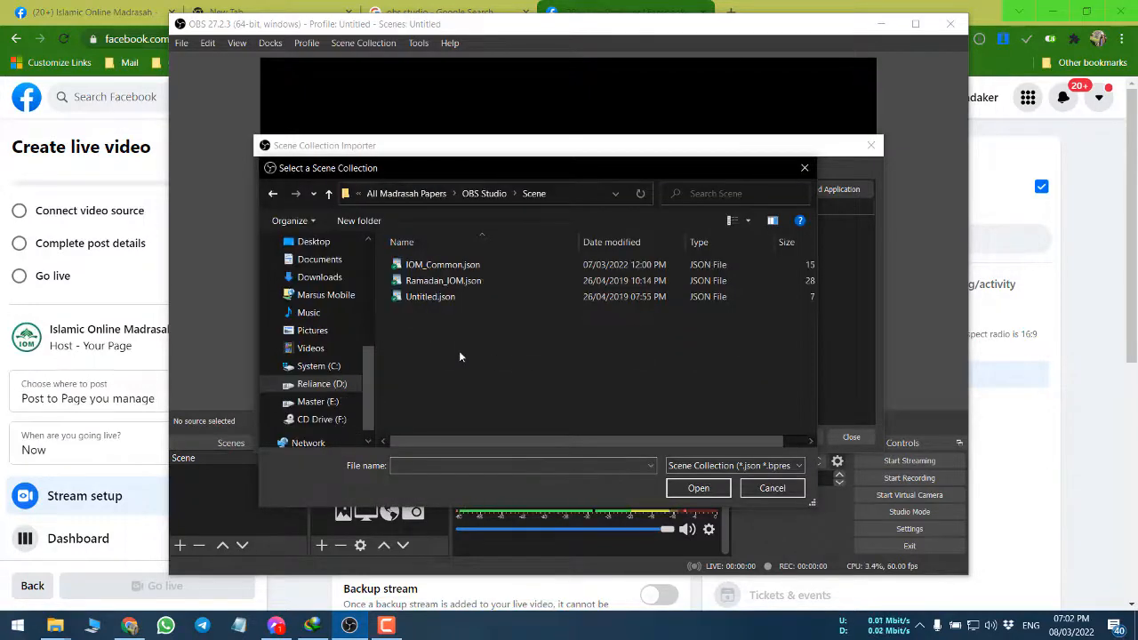
left_click(458, 267)
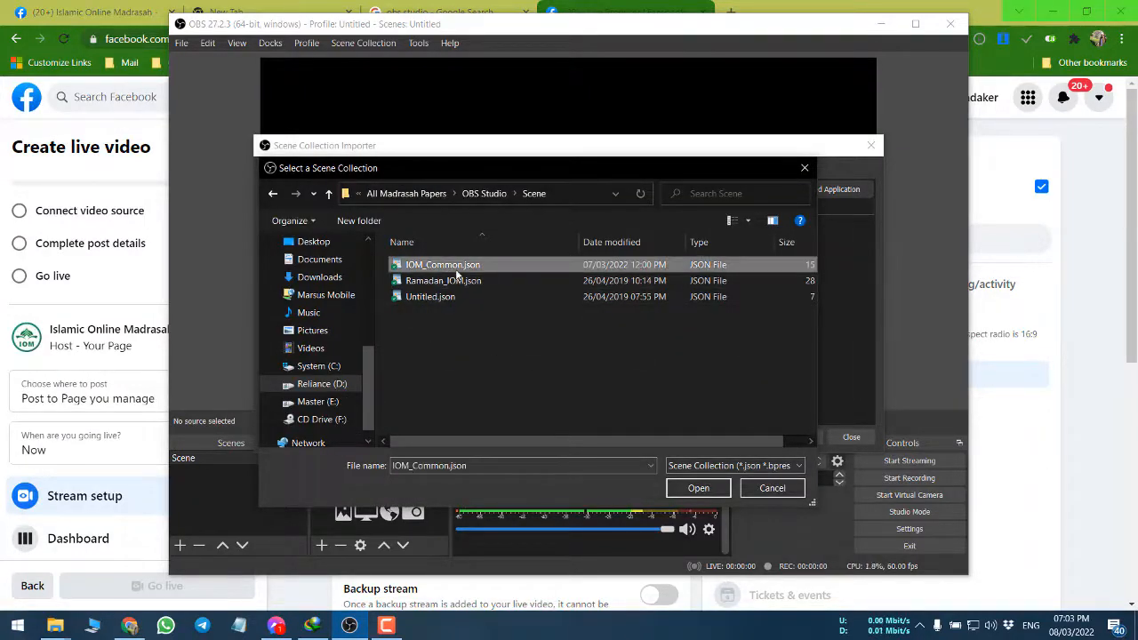
left_click(698, 489)
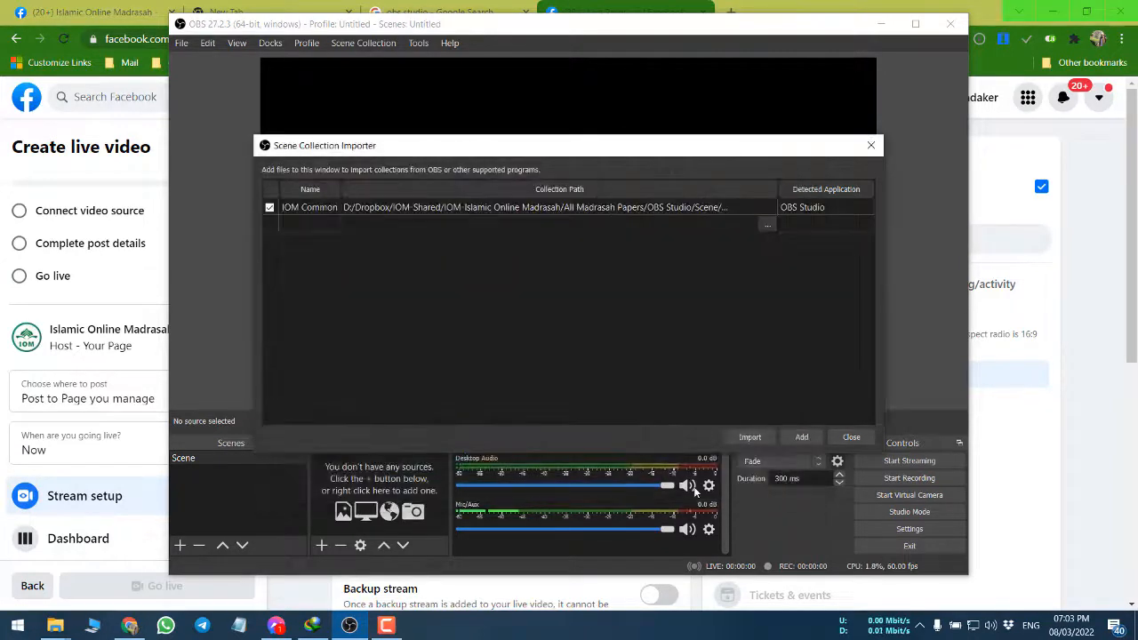
left_click(756, 437)
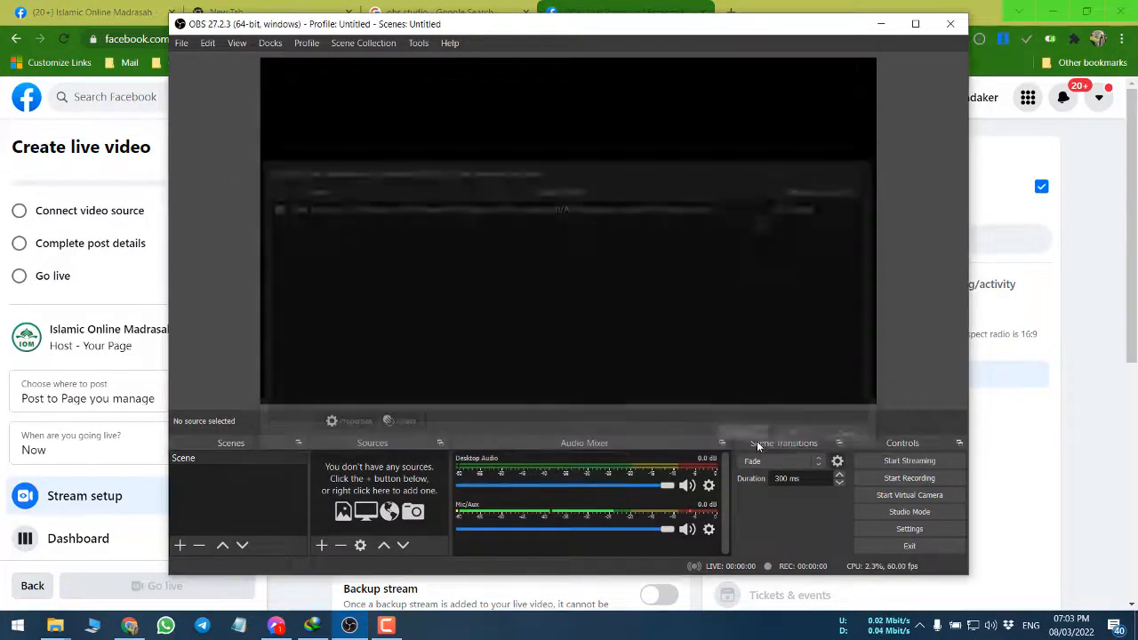
Step: Switch to the IOM Common scene collection and relink its missing image files from the Photos_IOM folder
left_click(360, 43)
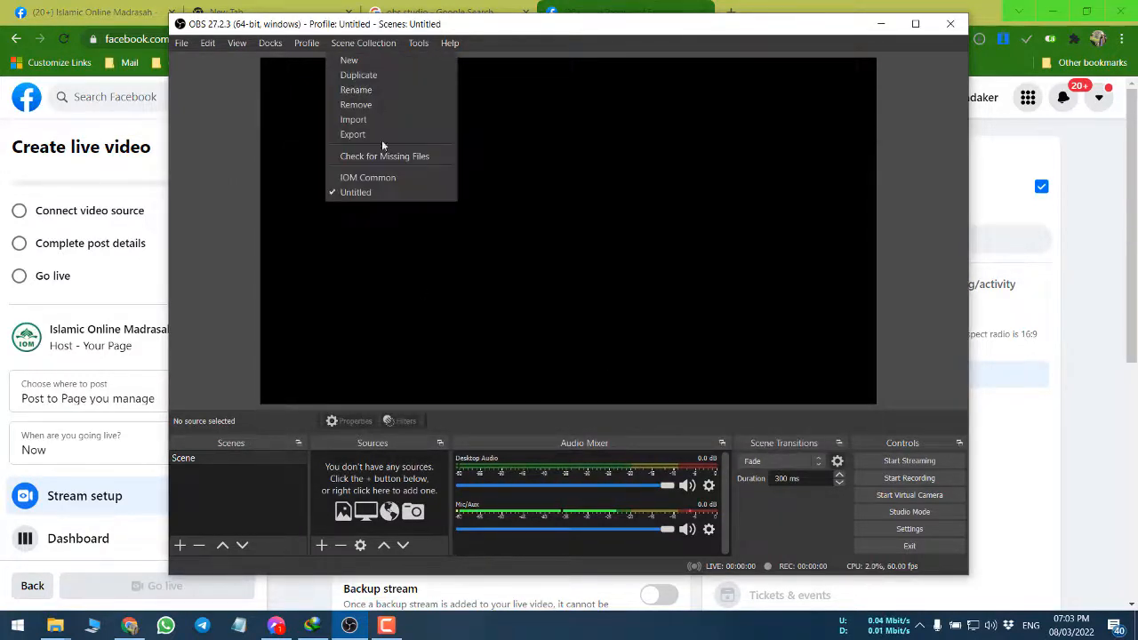
left_click(385, 179)
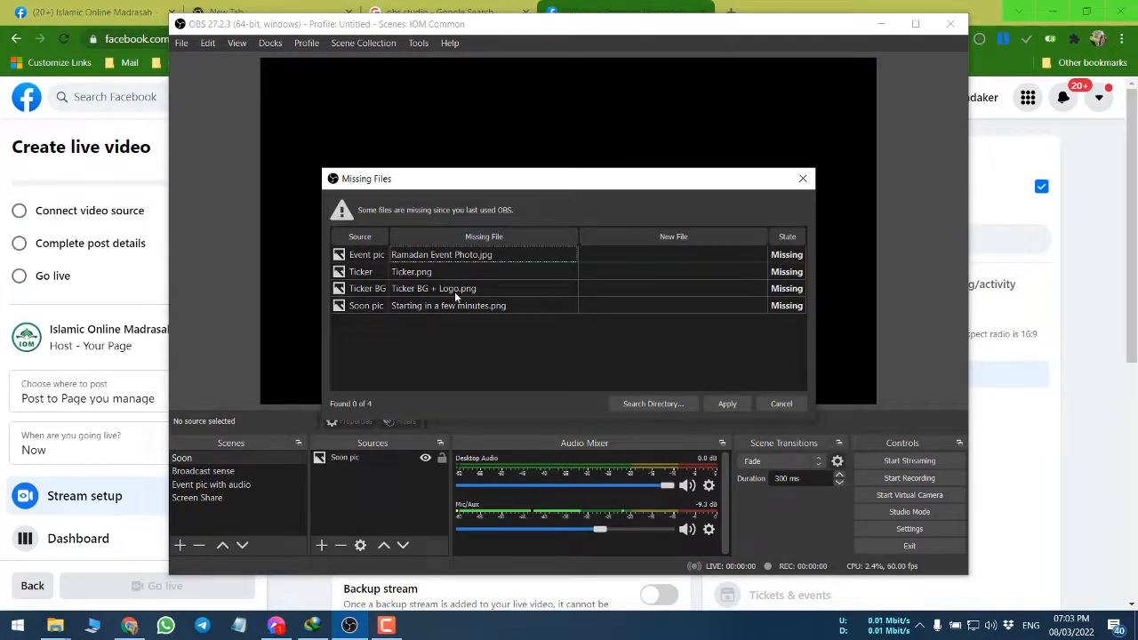
left_click(674, 402)
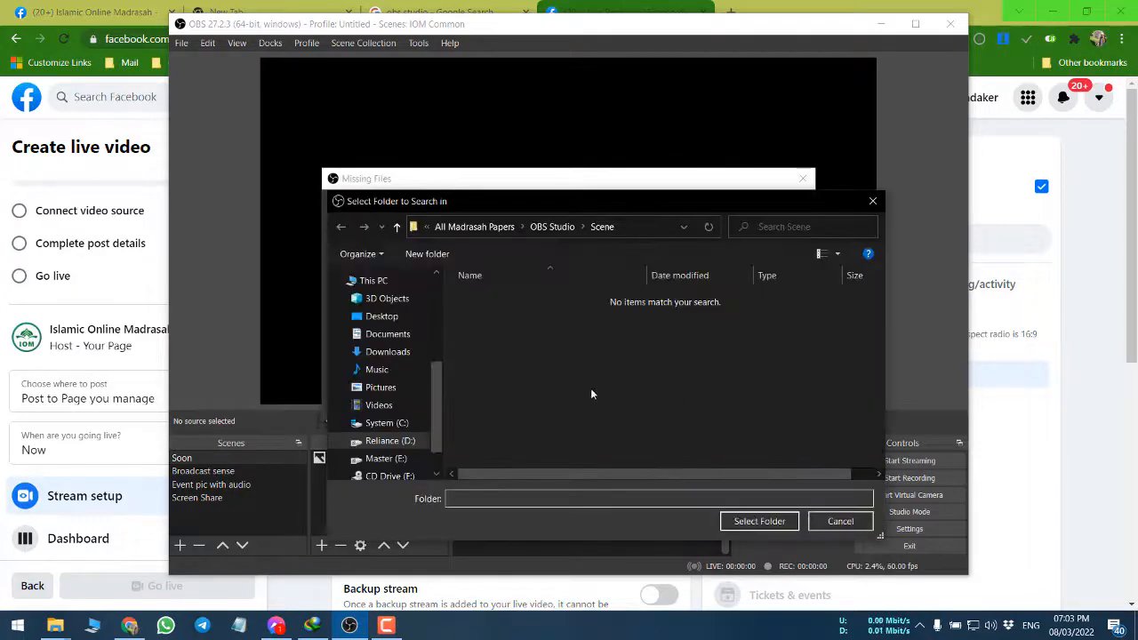
left_click(553, 227)
left_click(495, 299)
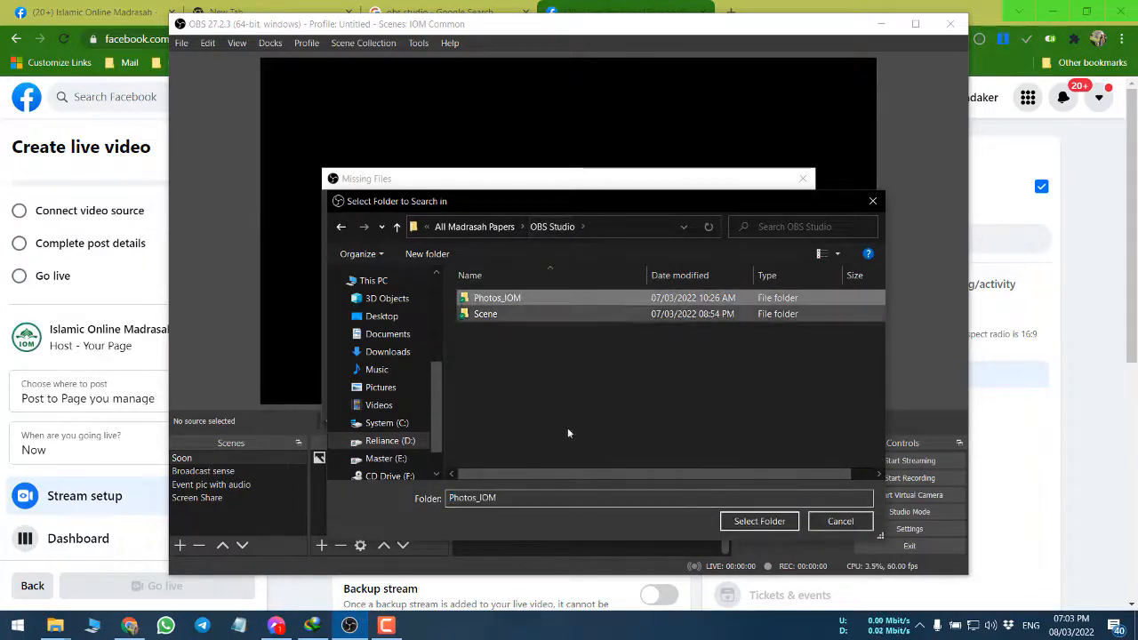
left_click(757, 522)
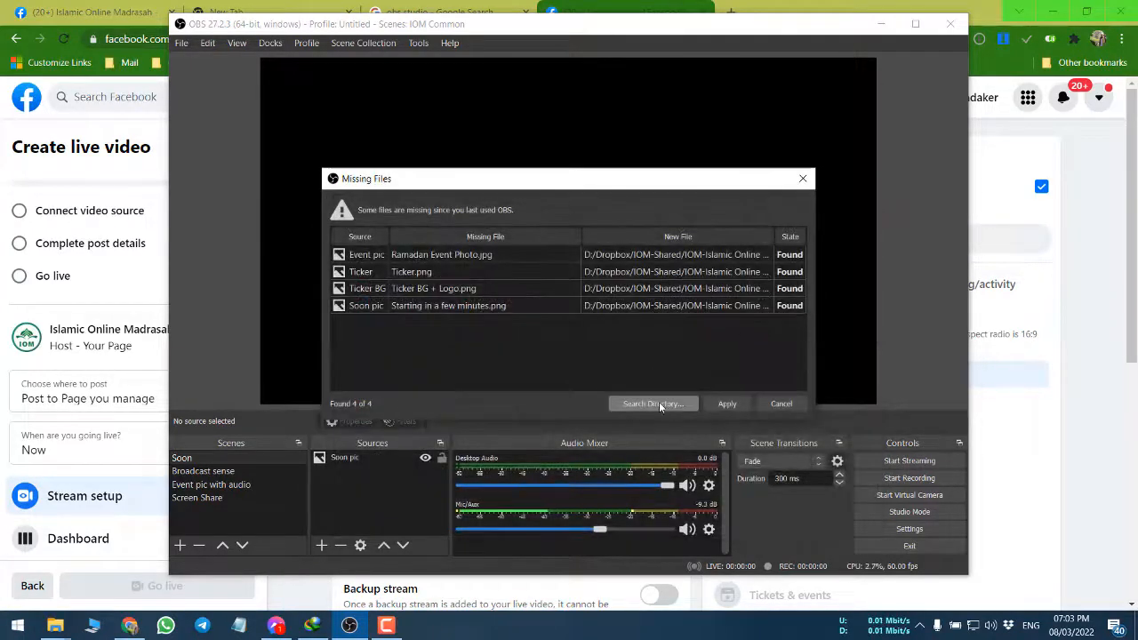
left_click(727, 405)
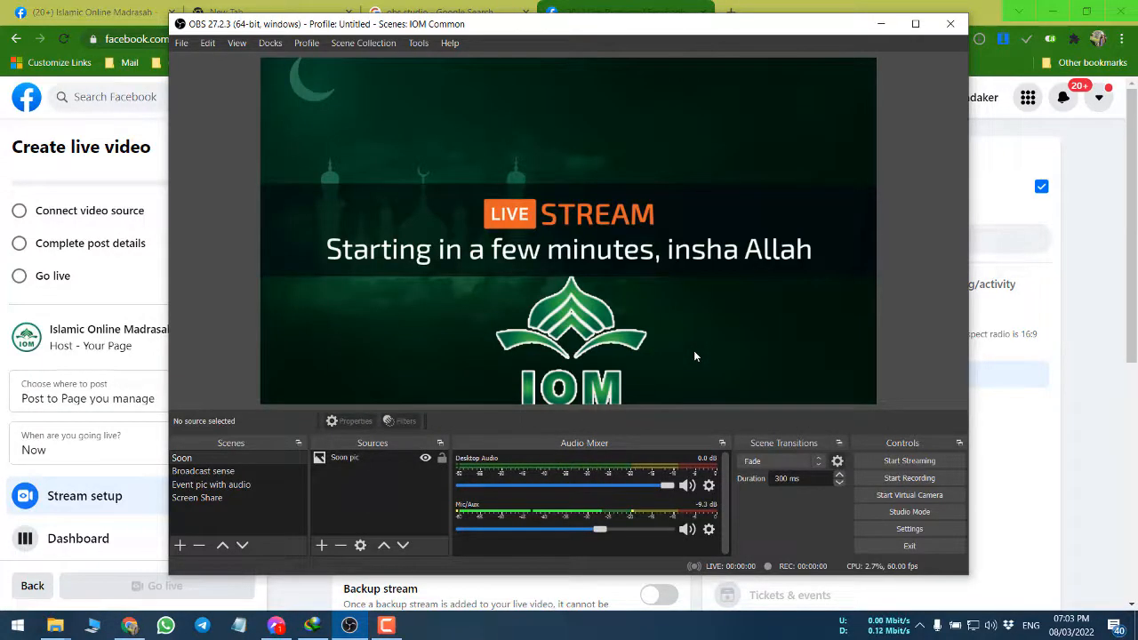
Step: Maximize the window, check the ticker wording in the Broadcast sense scene, and lock its Ticker text and Video Capture Device sources
left_click(916, 25)
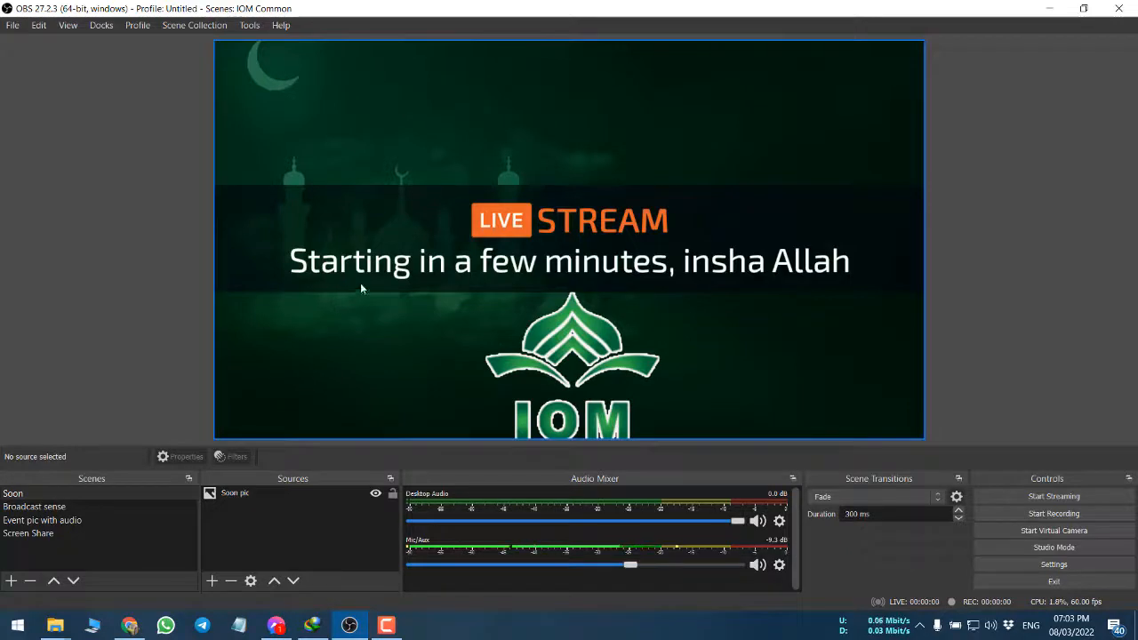
left_click(48, 506)
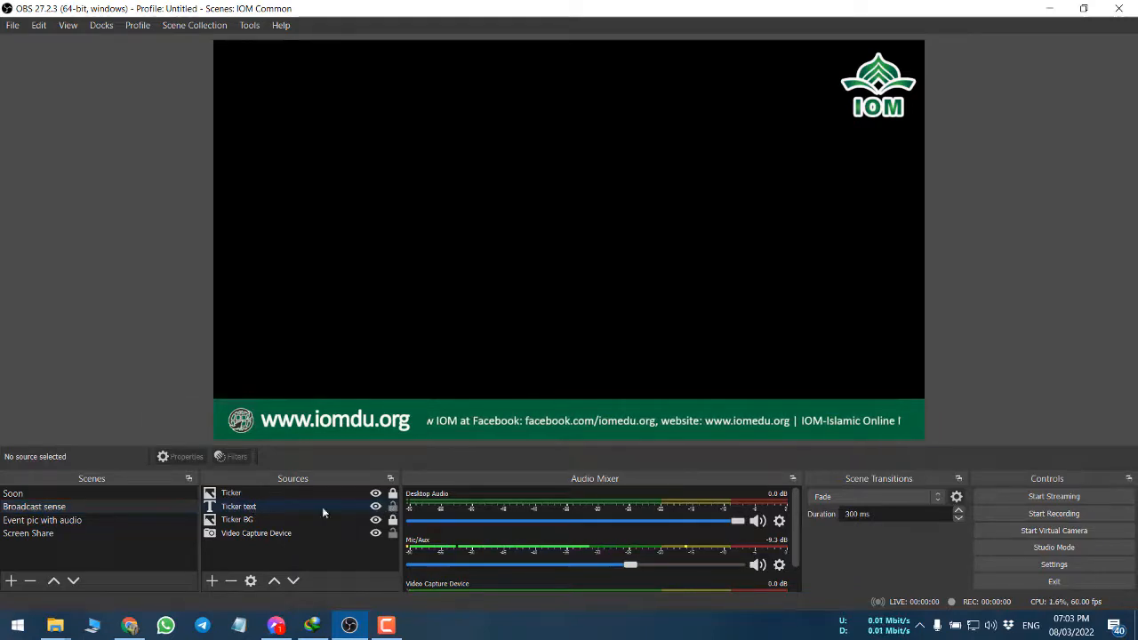
left_click(482, 421)
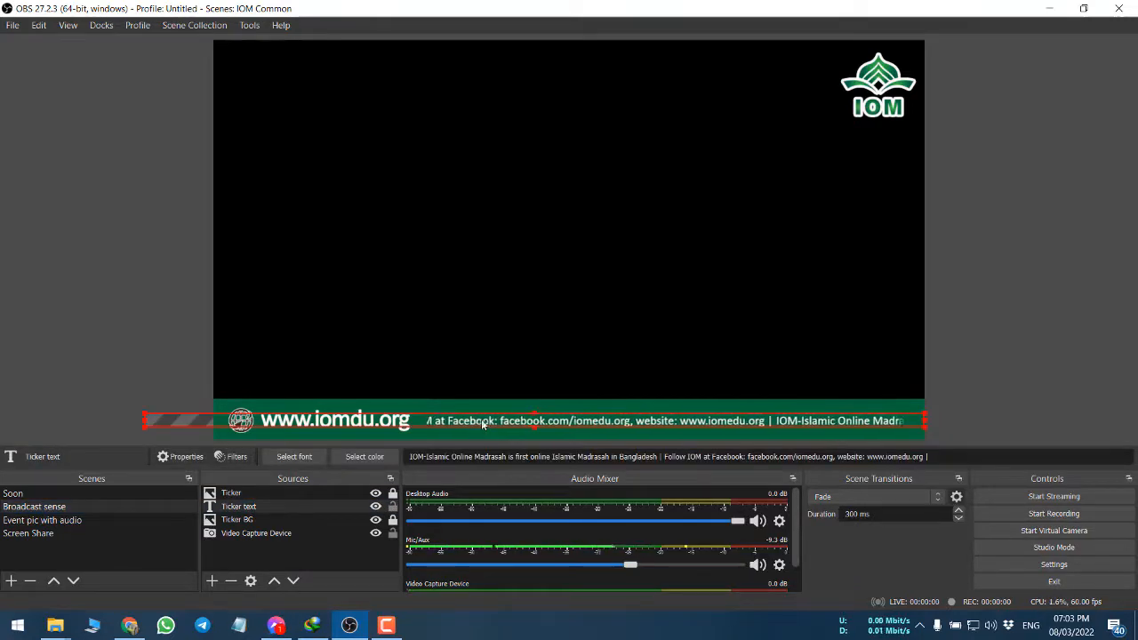
left_click_drag(508, 457, 930, 457)
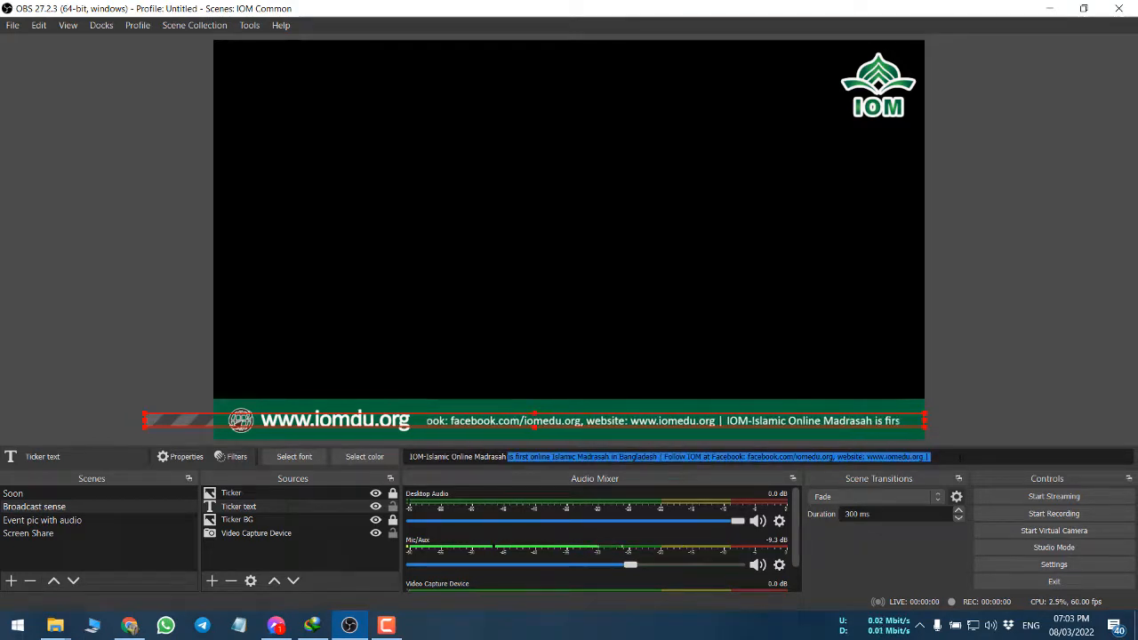
left_click(960, 457)
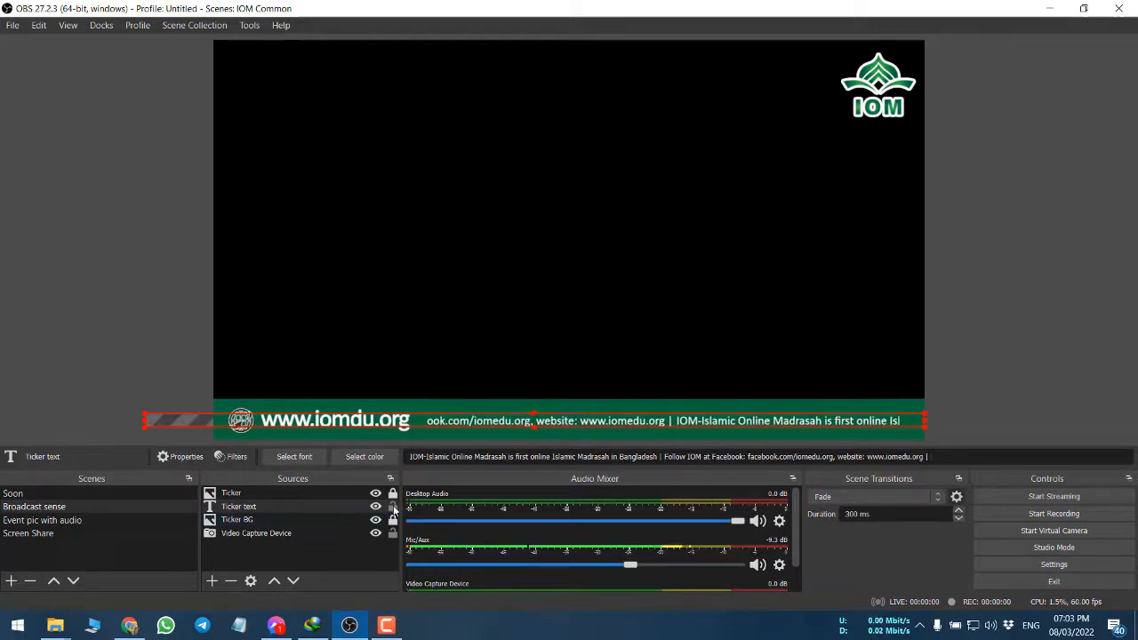
left_click(393, 508)
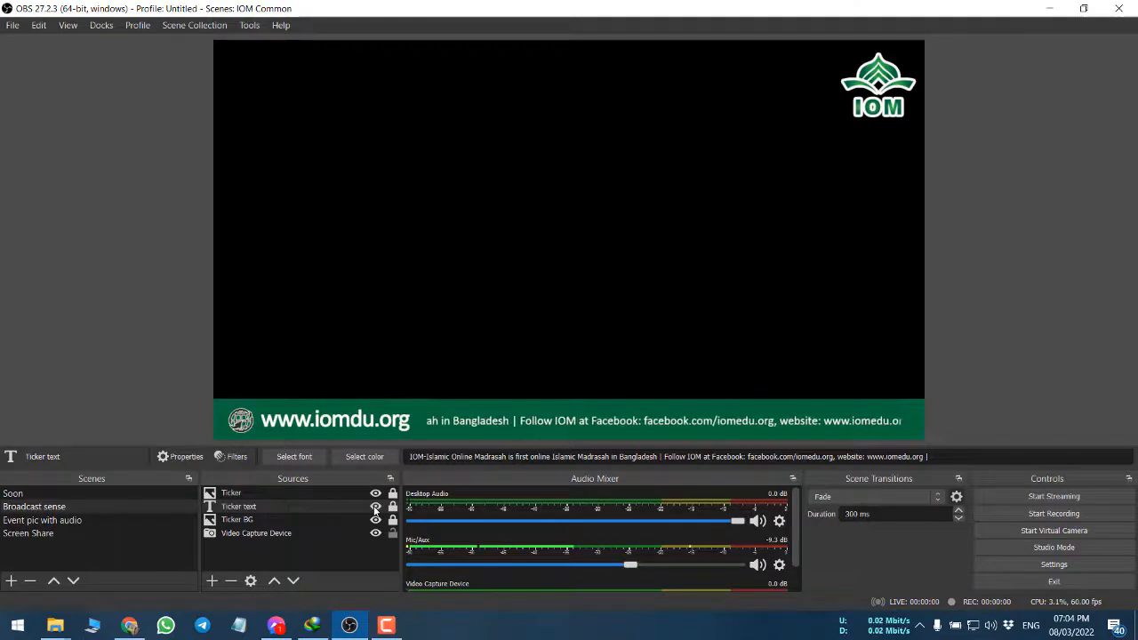
left_click(264, 521)
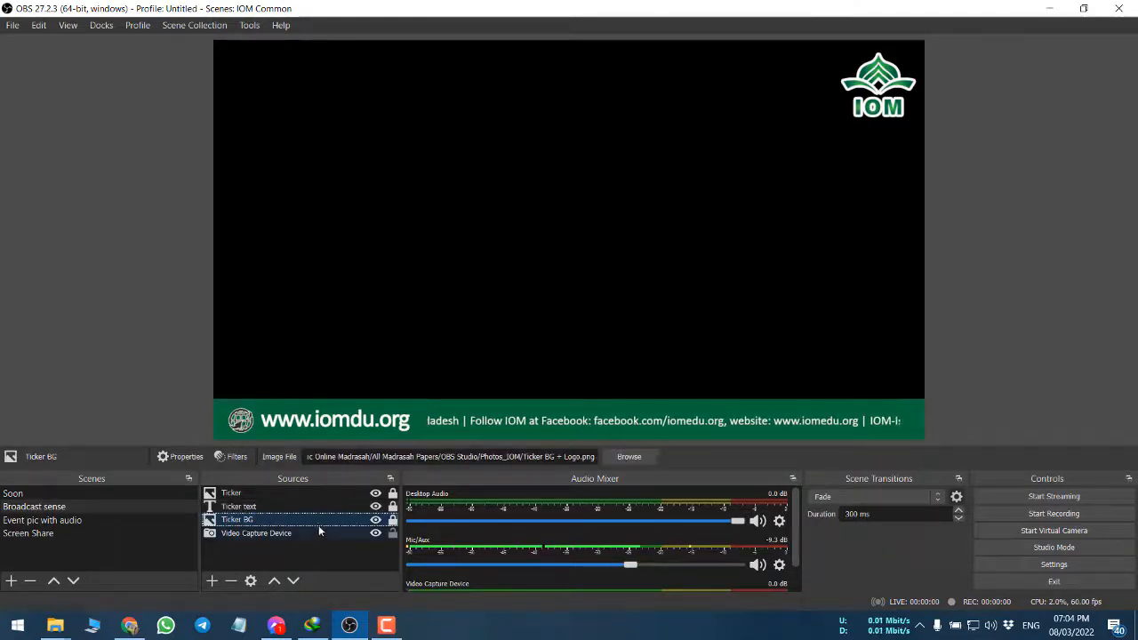
left_click(294, 534)
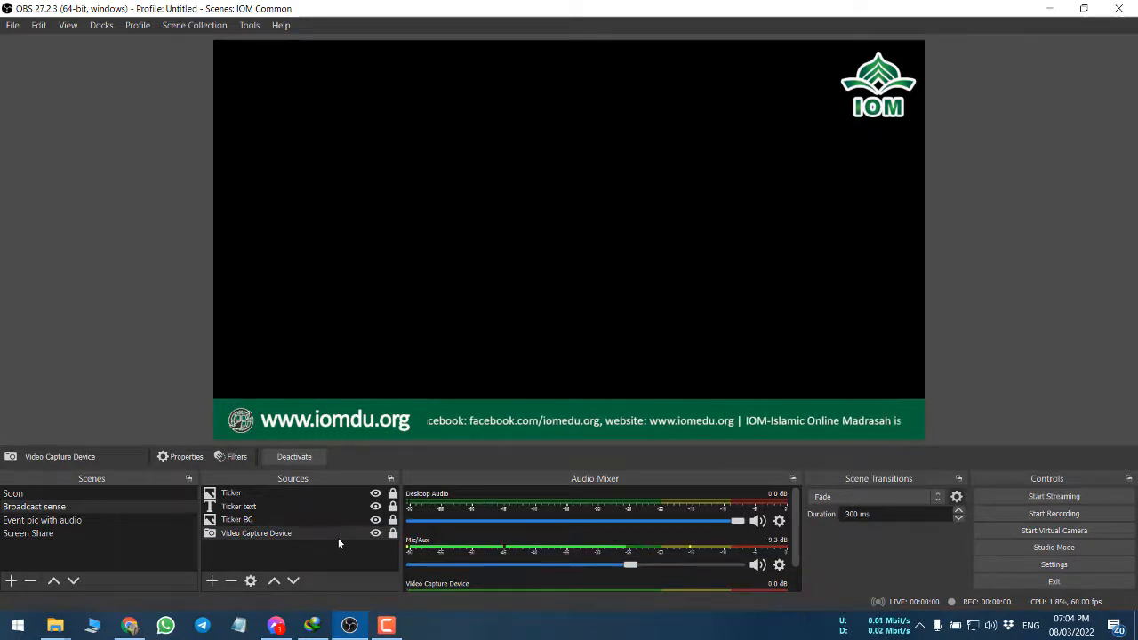
Step: Preview the Event pic with audio and Screen Share scenes, and hide the Video Capture Device source in the Broadcast sense scene
left_click(59, 522)
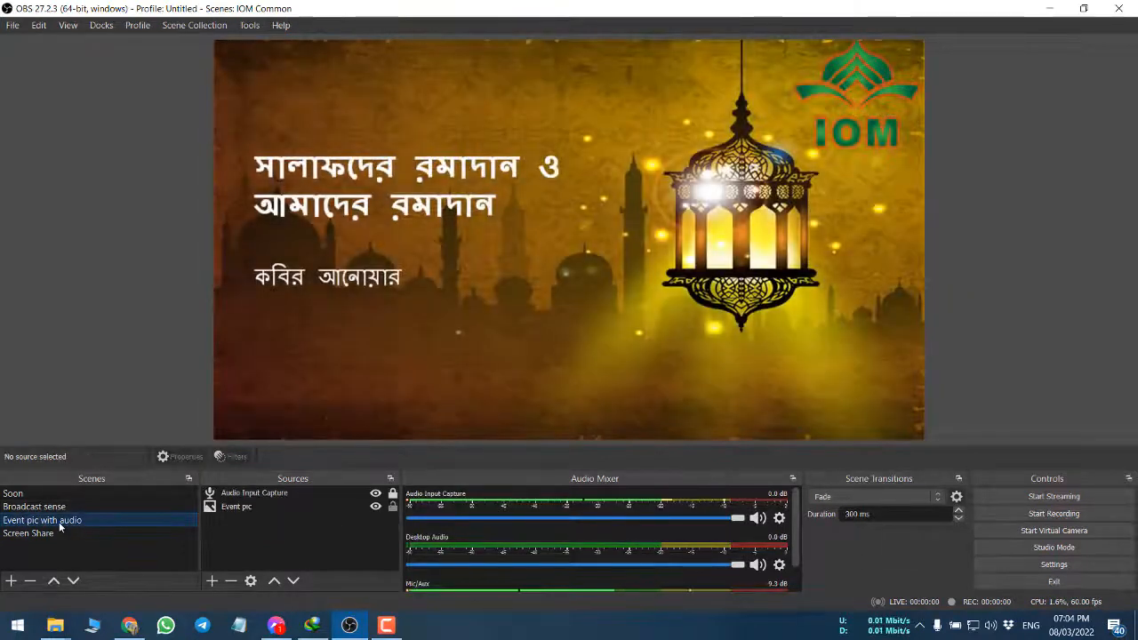
left_click(45, 534)
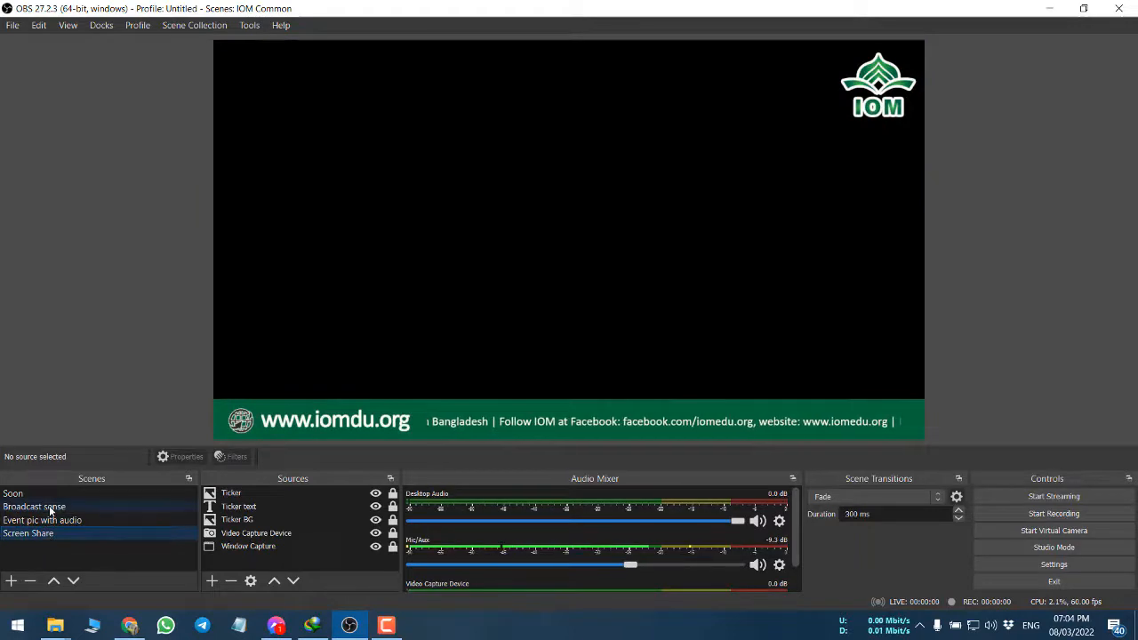
left_click(51, 508)
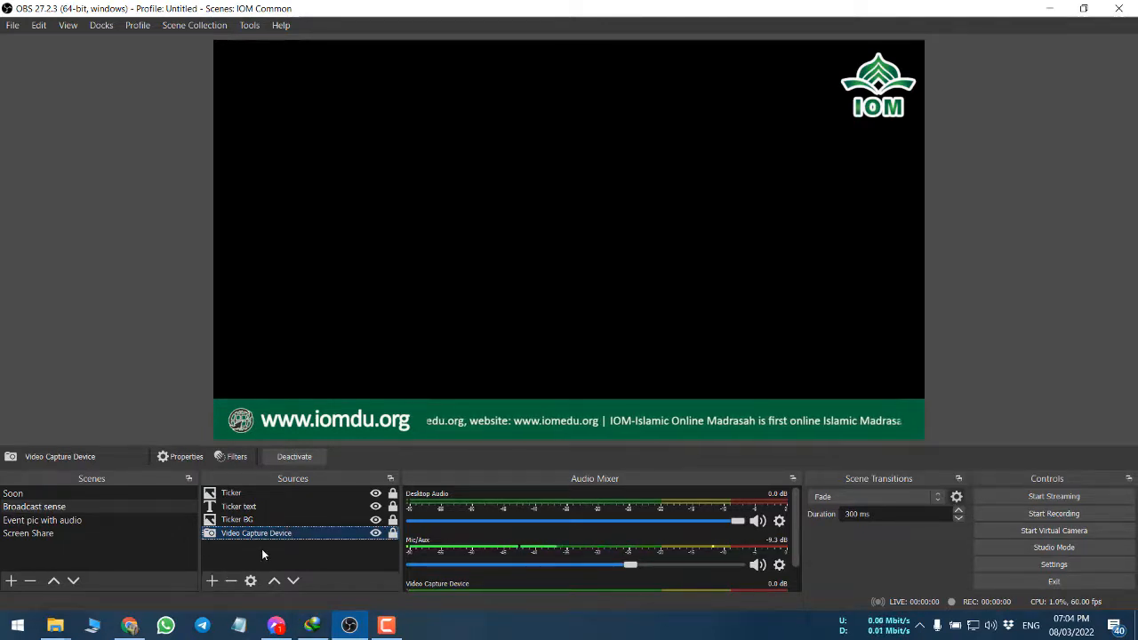
left_click(375, 533)
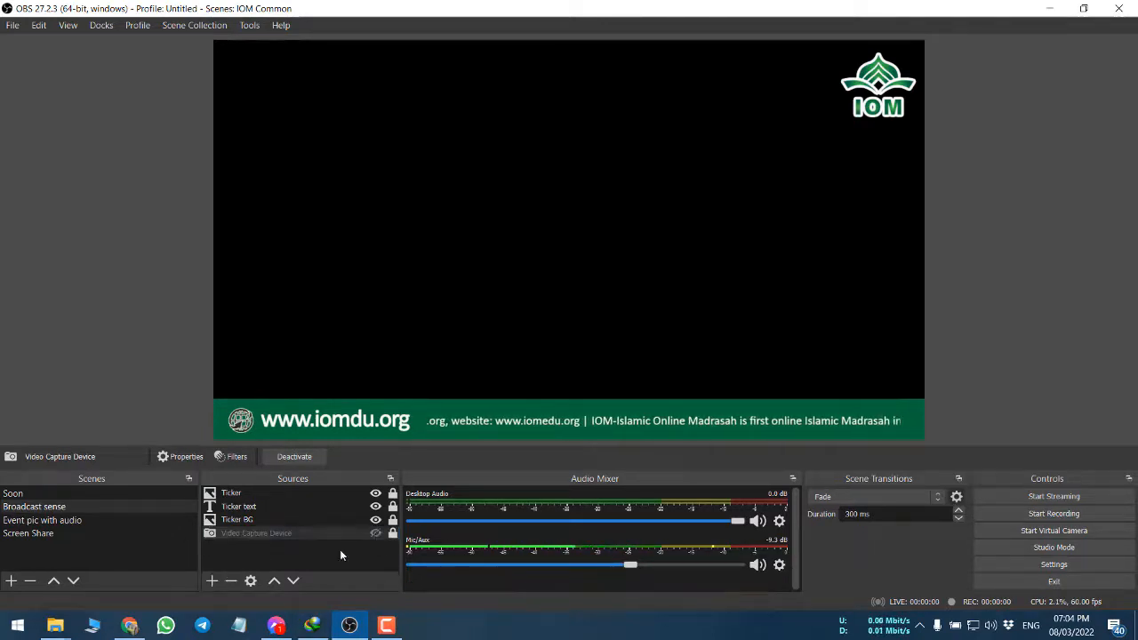
Step: Add a new Media Source to the Broadcast sense scene that plays Free Class-1.mp4 from the Downloads/Video folder
left_click(214, 581)
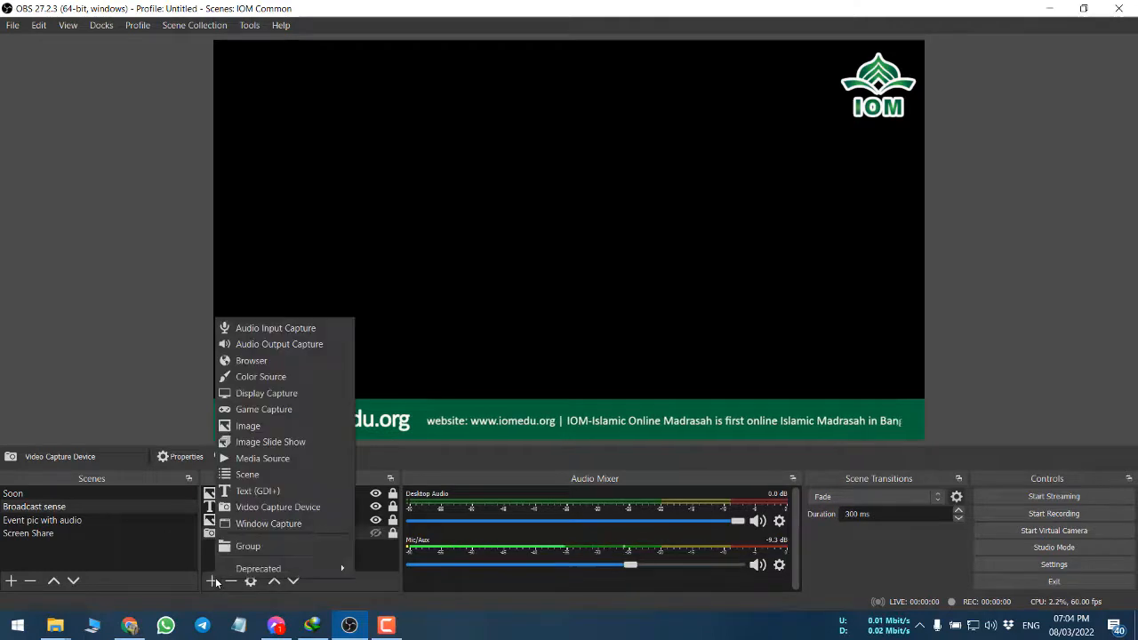
left_click(307, 459)
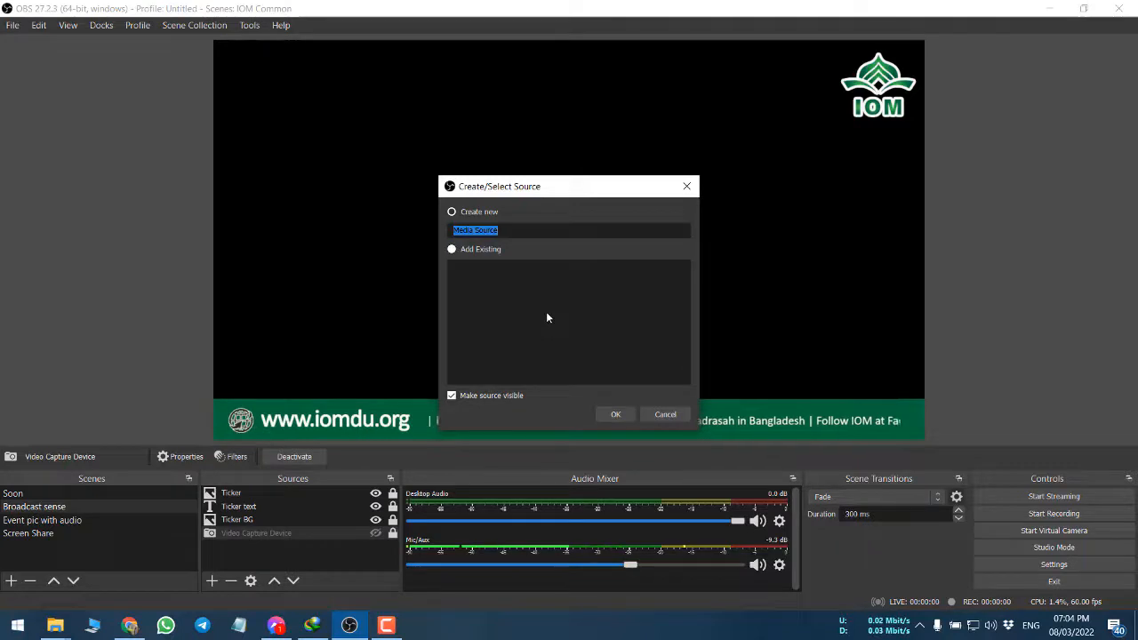
left_click(608, 411)
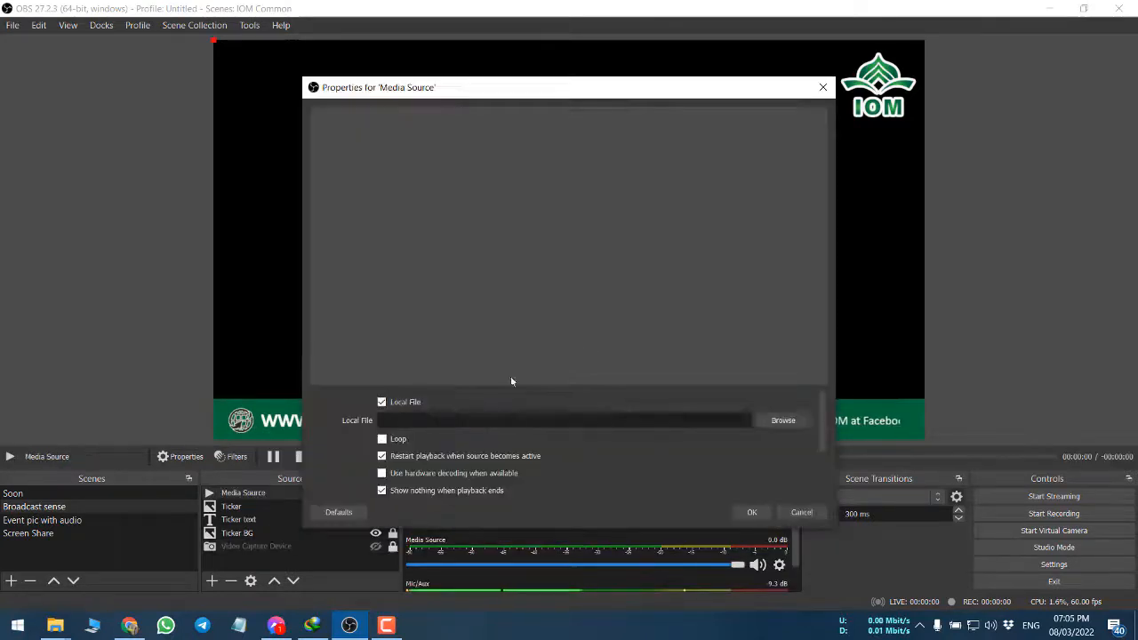
left_click(782, 420)
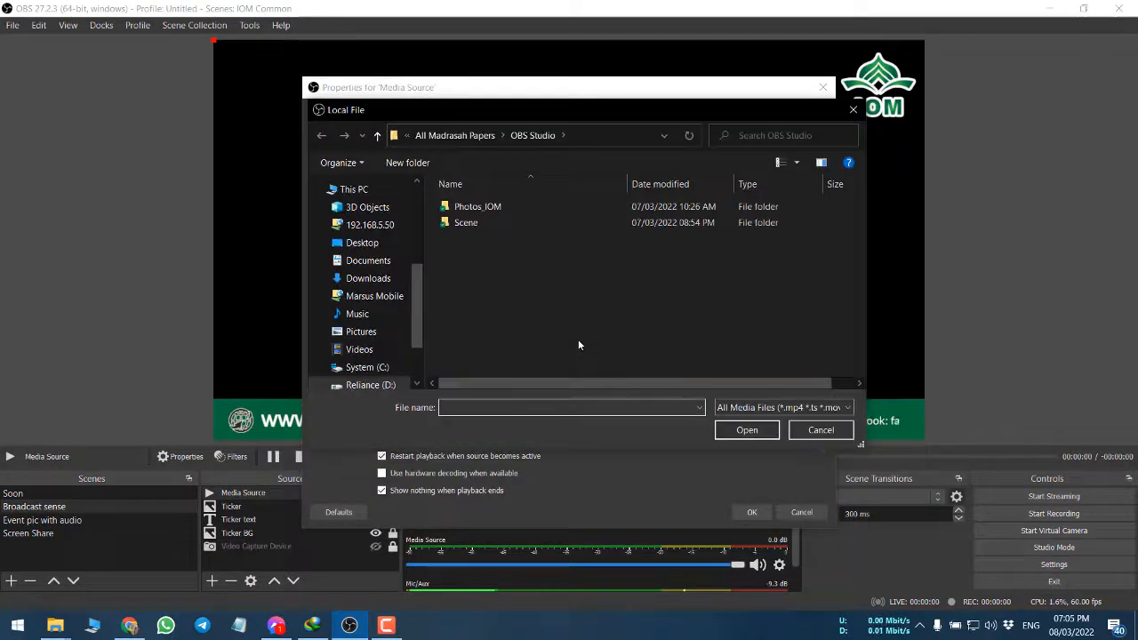
type("C:\\Users\\Marsus\\Downloads\\Video")
left_click(723, 435)
double_click(580, 241)
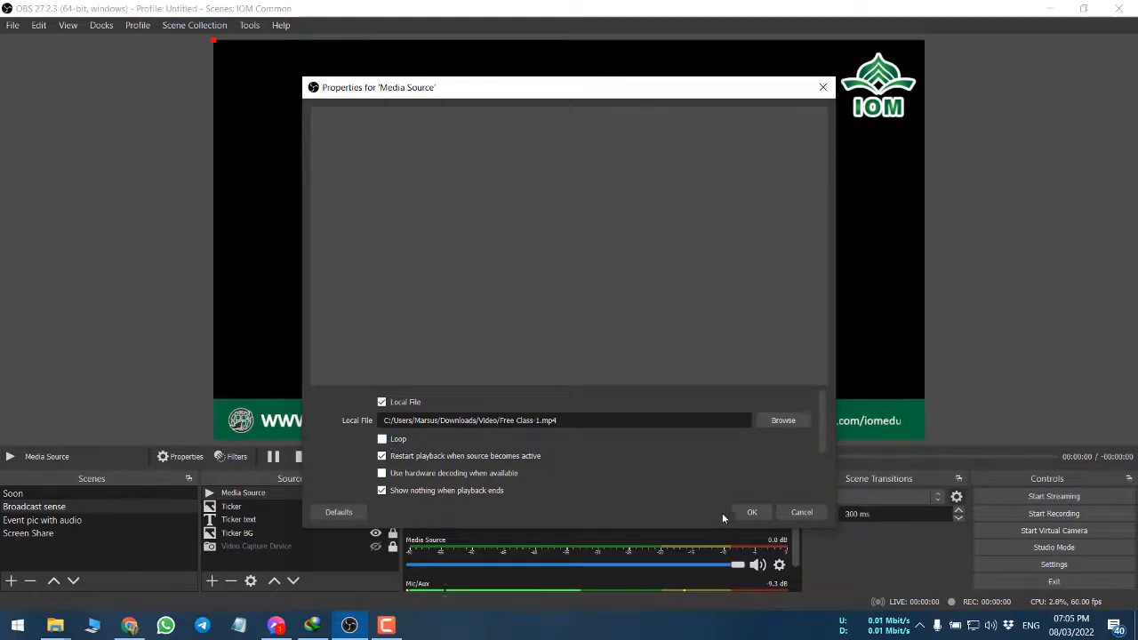
left_click(749, 513)
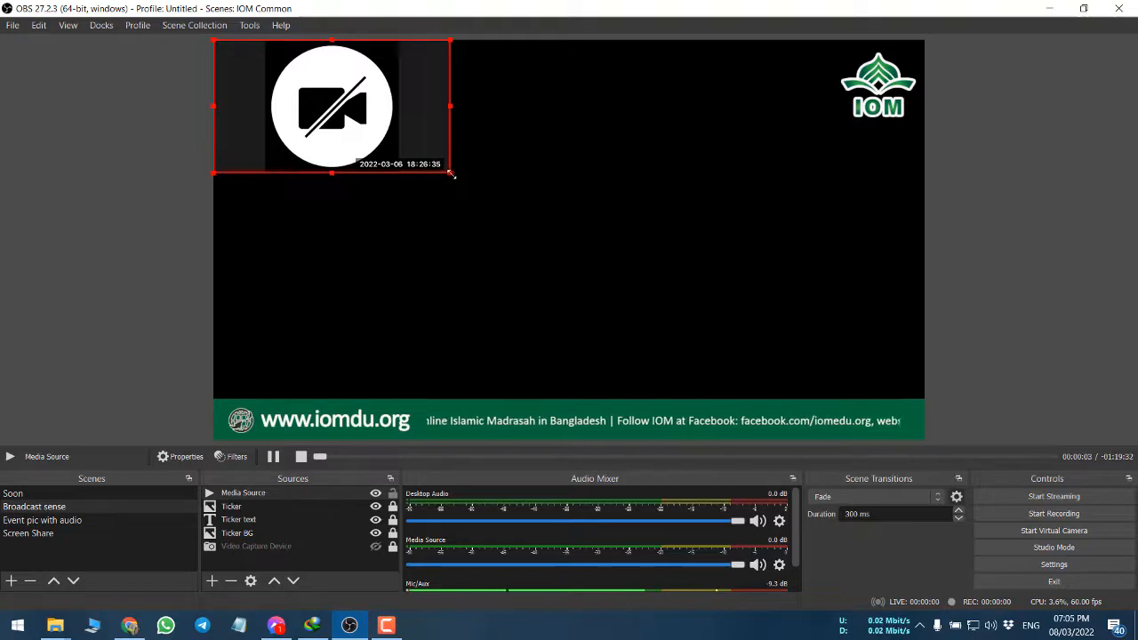
Step: Enlarge the Media Source video in the preview until it covers the whole canvas
left_click_drag(449, 175, 852, 293)
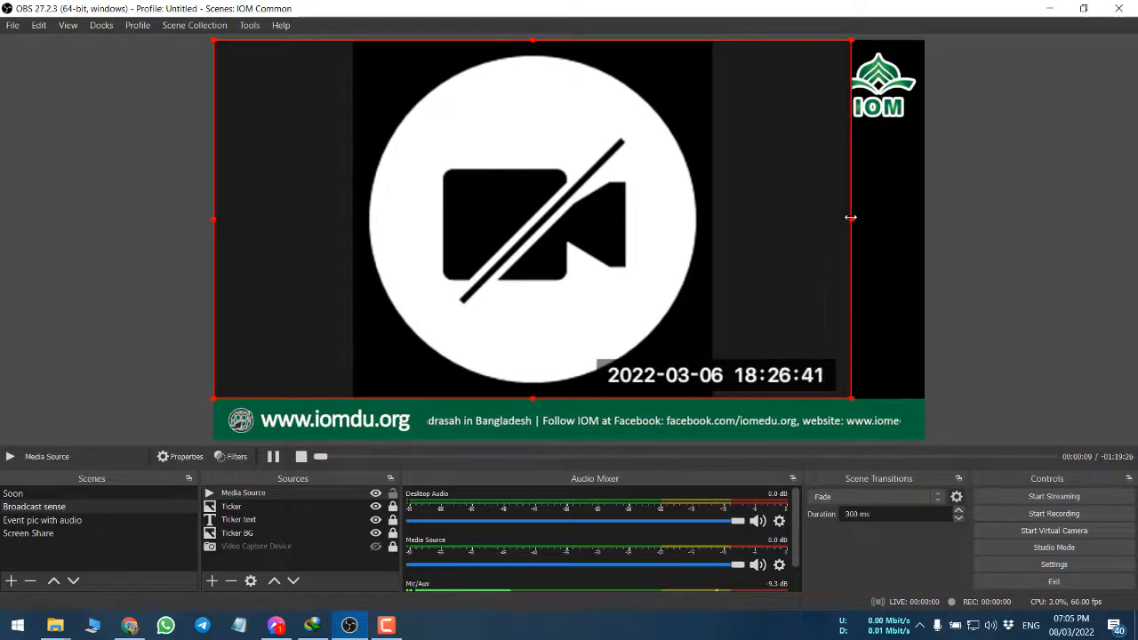
left_click_drag(851, 219, 974, 268)
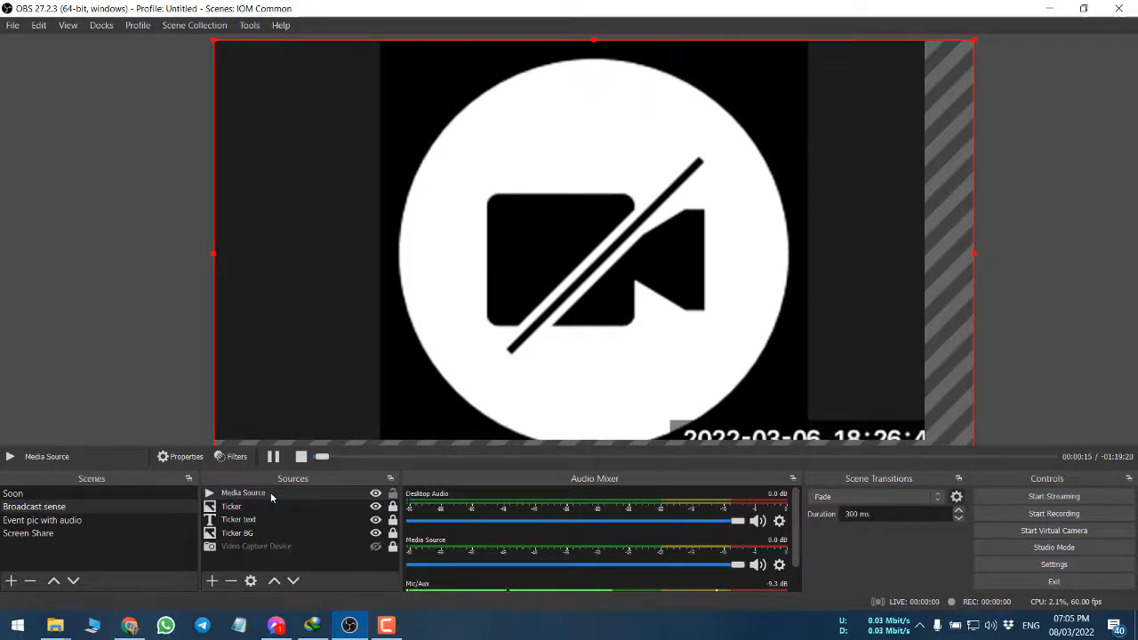
Step: Move the Media Source below Video Capture Device in the source order and hide it
left_click_drag(270, 492, 294, 542)
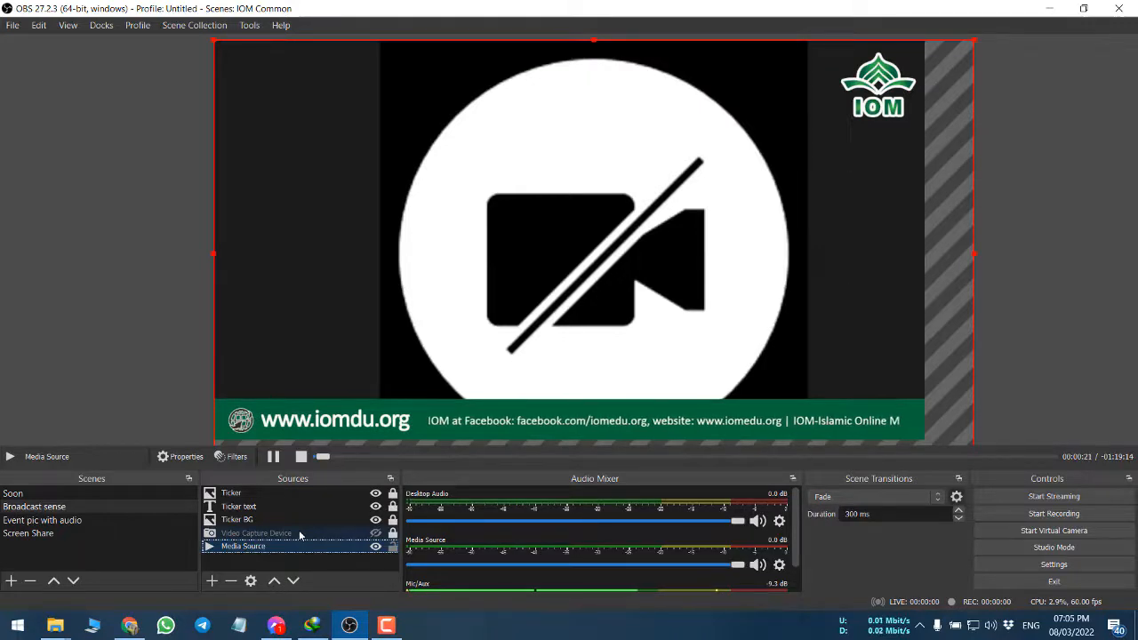
left_click(375, 547)
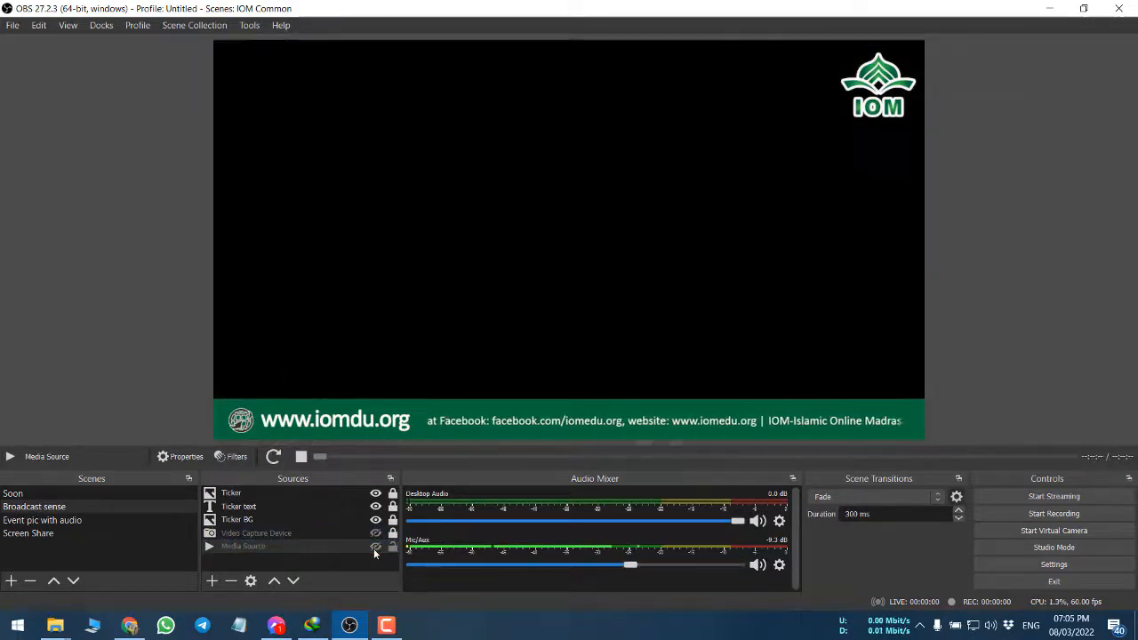
Step: Show the Media Source in the Broadcast sense scene and skip its video ahead to about 12 minutes
left_click(375, 547)
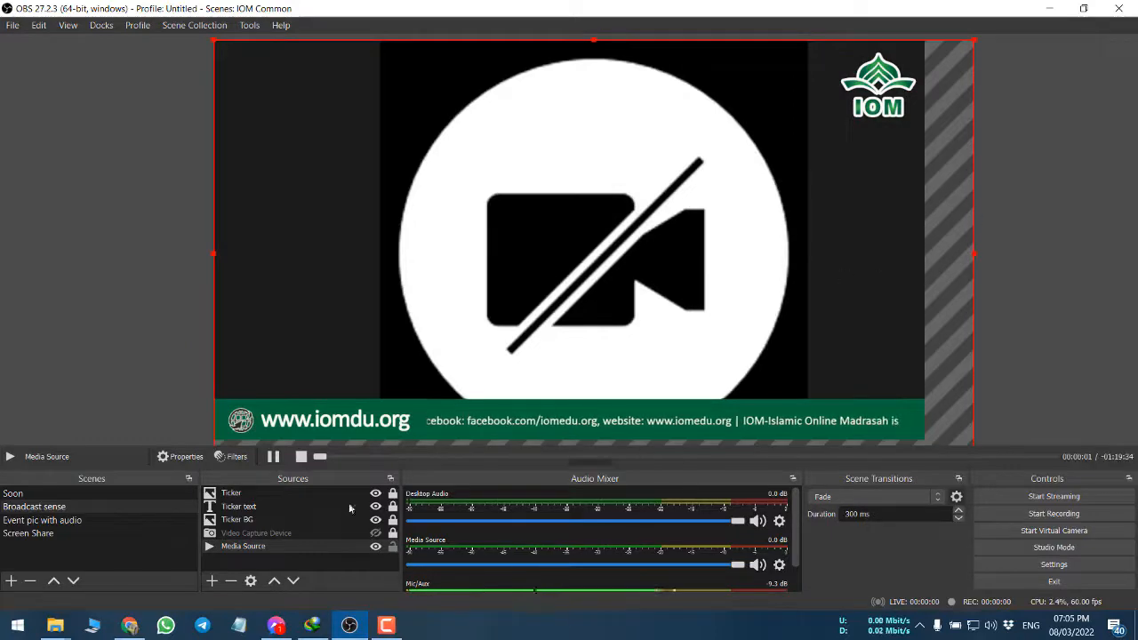
left_click(365, 455)
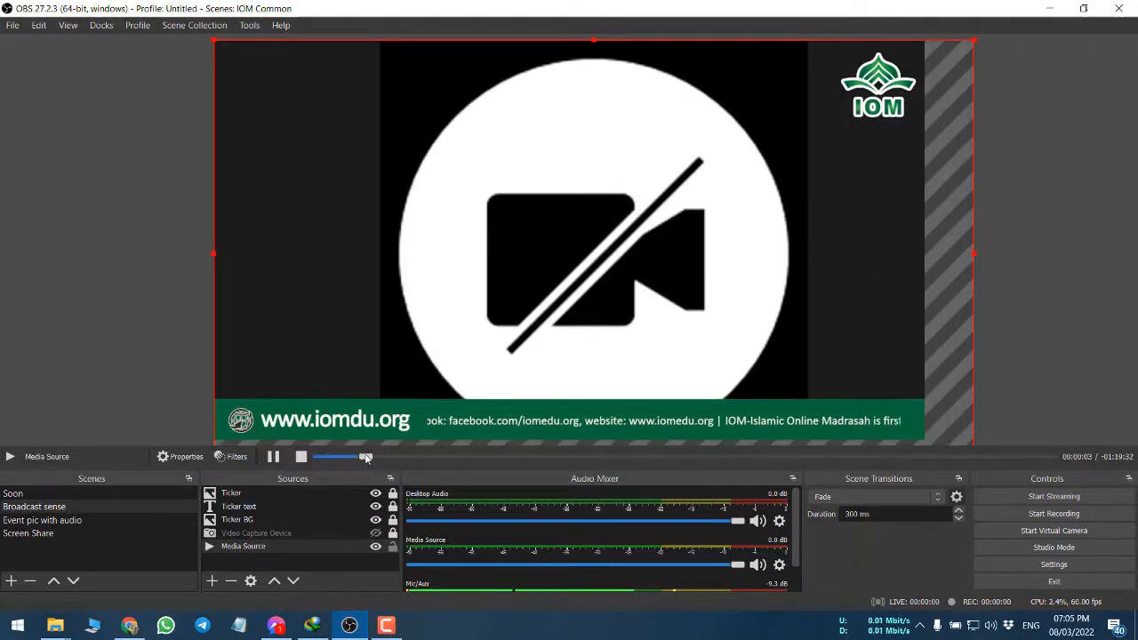
left_click(430, 455)
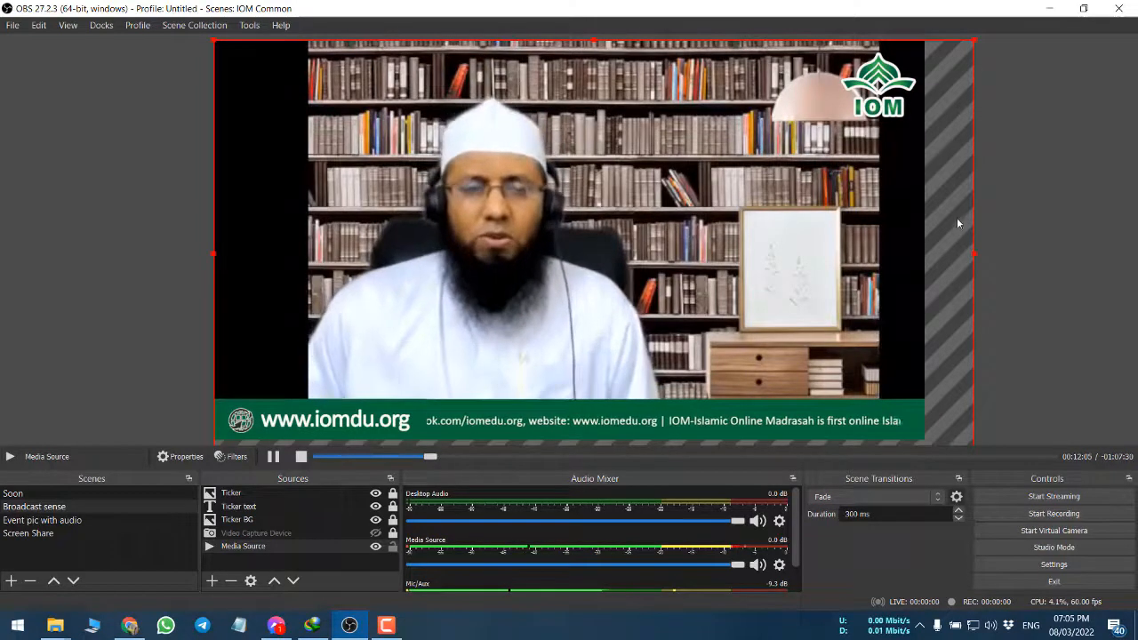
Step: Reposition and enlarge the Media Source in the preview until its picture fills the canvas without black side bars
left_click_drag(955, 223, 909, 216)
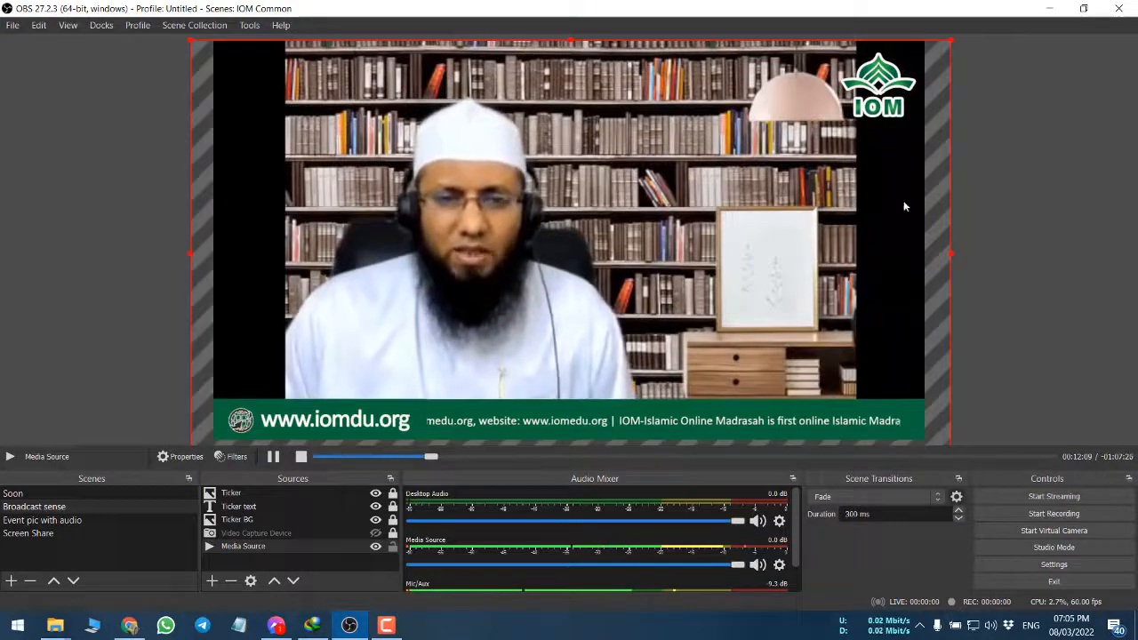
left_click_drag(955, 252, 1079, 272)
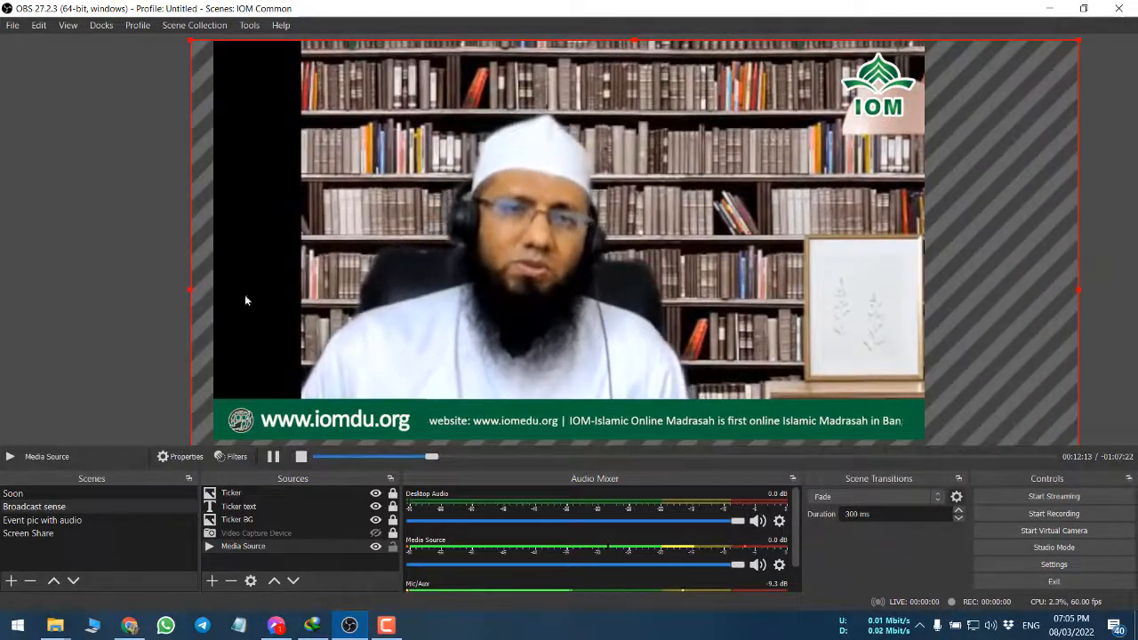
left_click_drag(190, 290, 73, 298)
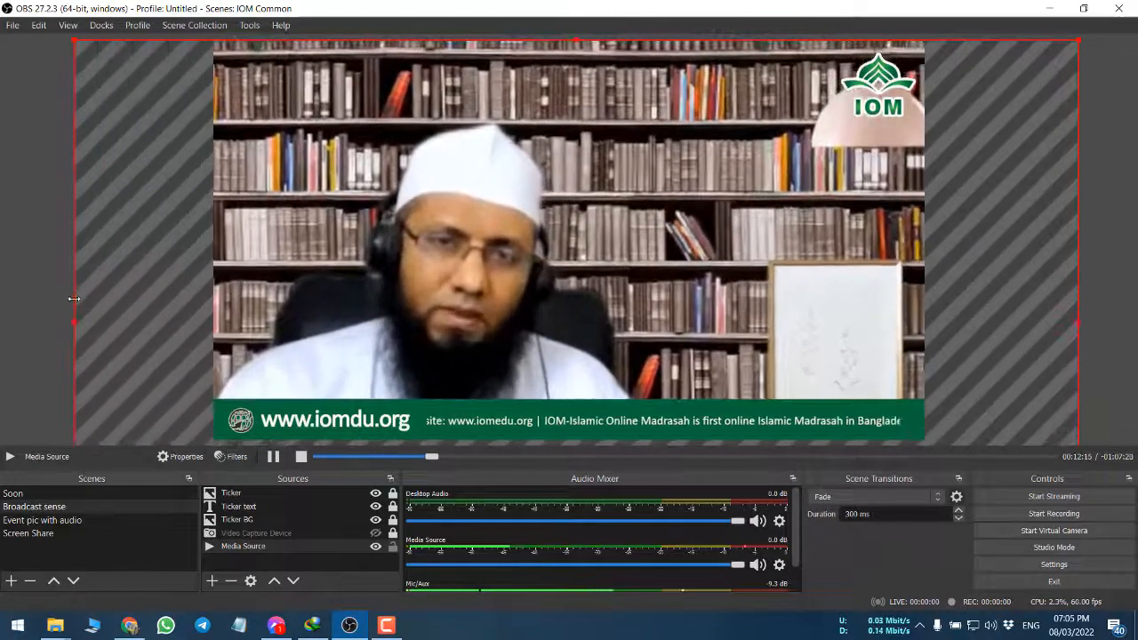
mouse_move(1031, 230)
left_mouse_down()
mouse_move(1087, 241)
mouse_move(1036, 220)
left_mouse_up()
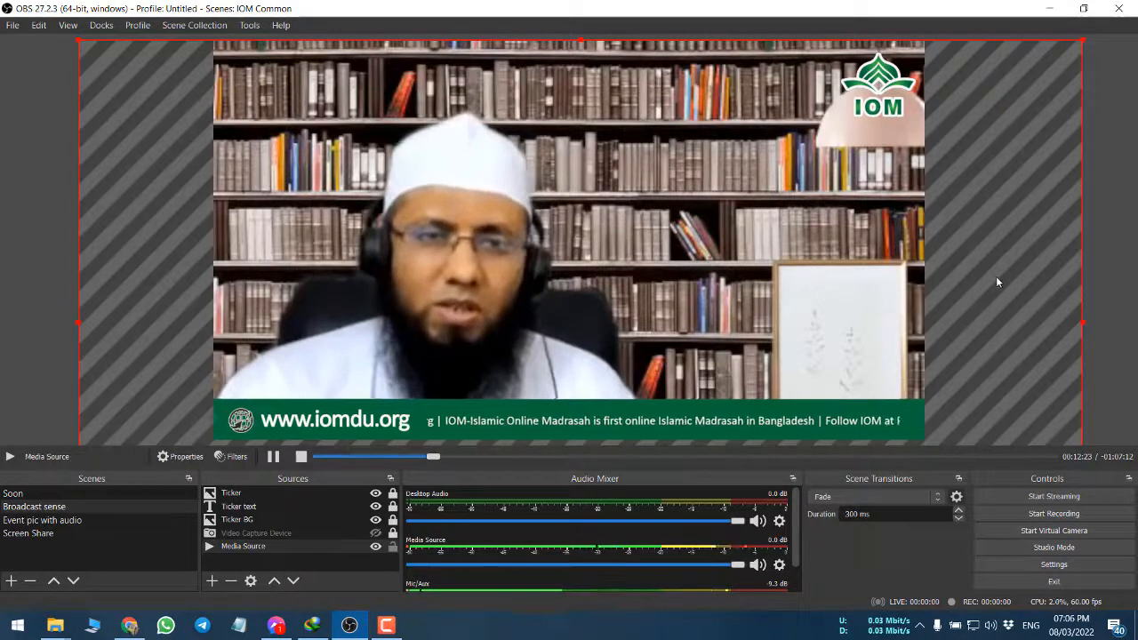
Step: Lock the Media Source and turn on Studio Mode
left_click(392, 547)
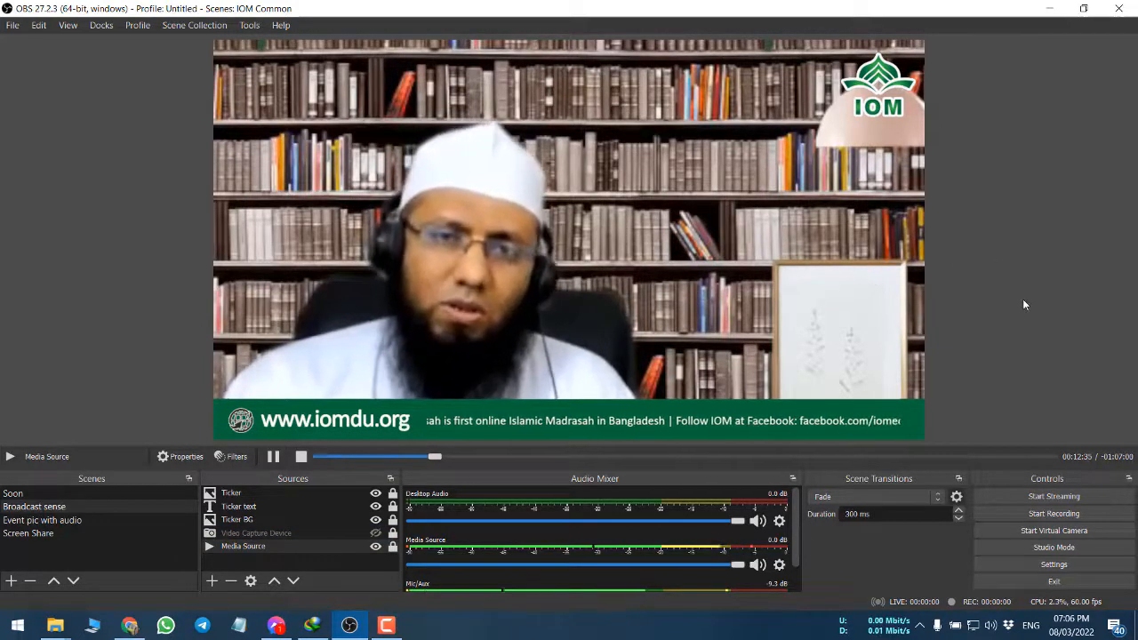
left_click(1054, 547)
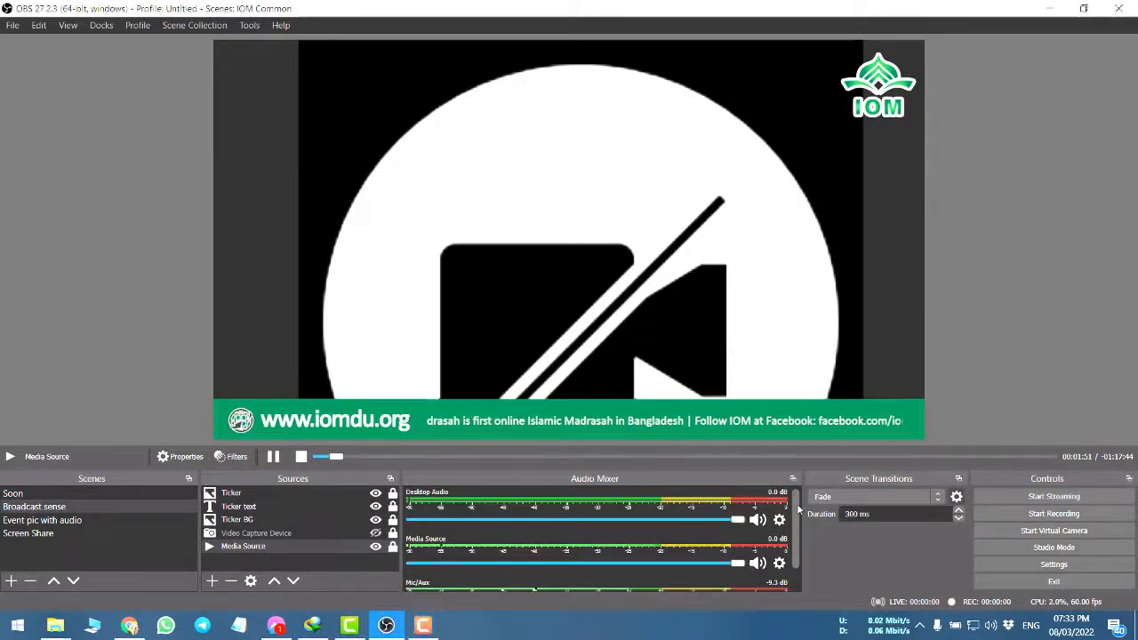
Step: Skip the Media Source video ahead to about 21 minutes and review the Desktop Audio, Media Source and Mic/Aux channels
scroll(773, 534, "down", 1)
scroll(792, 520, "up", 1)
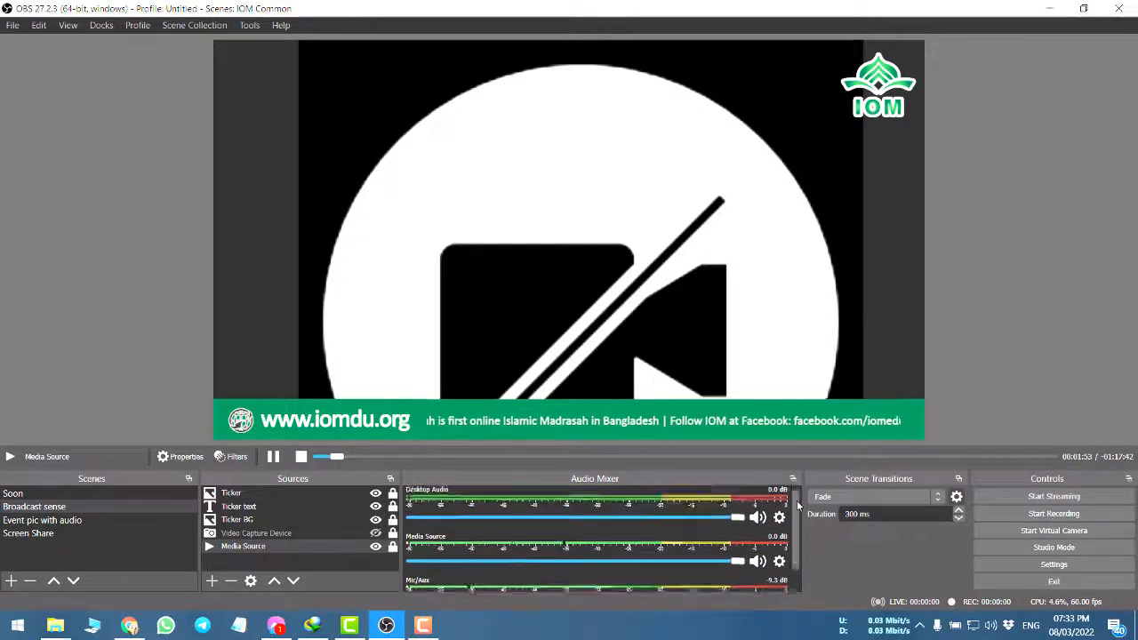
left_click(512, 456)
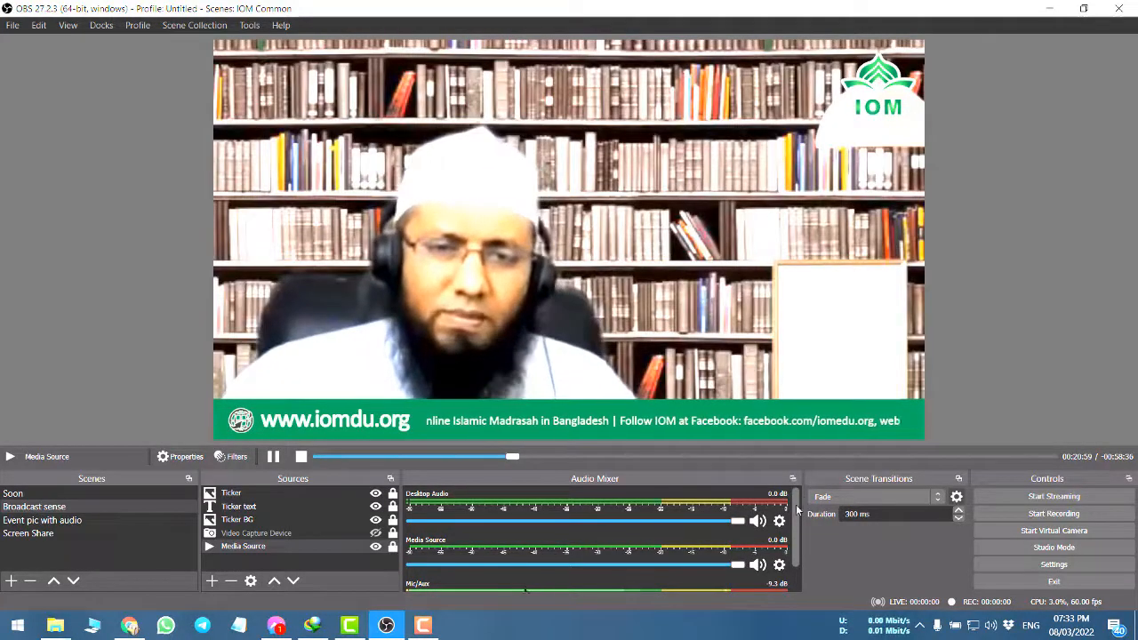
scroll(793, 525, "down", 1)
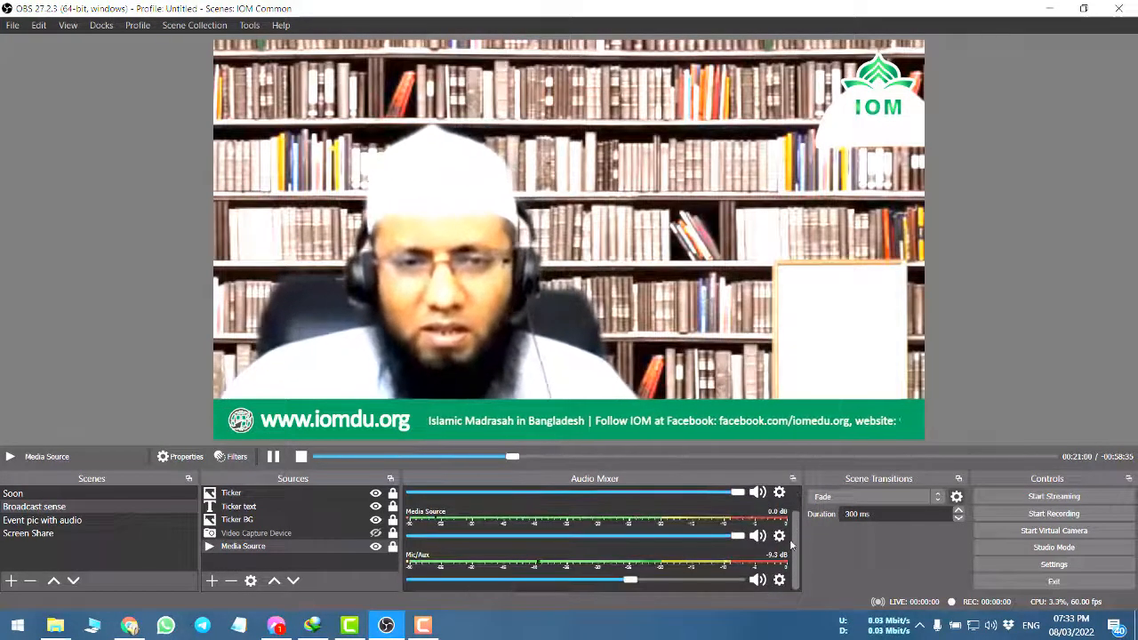
scroll(794, 528, "up", 1)
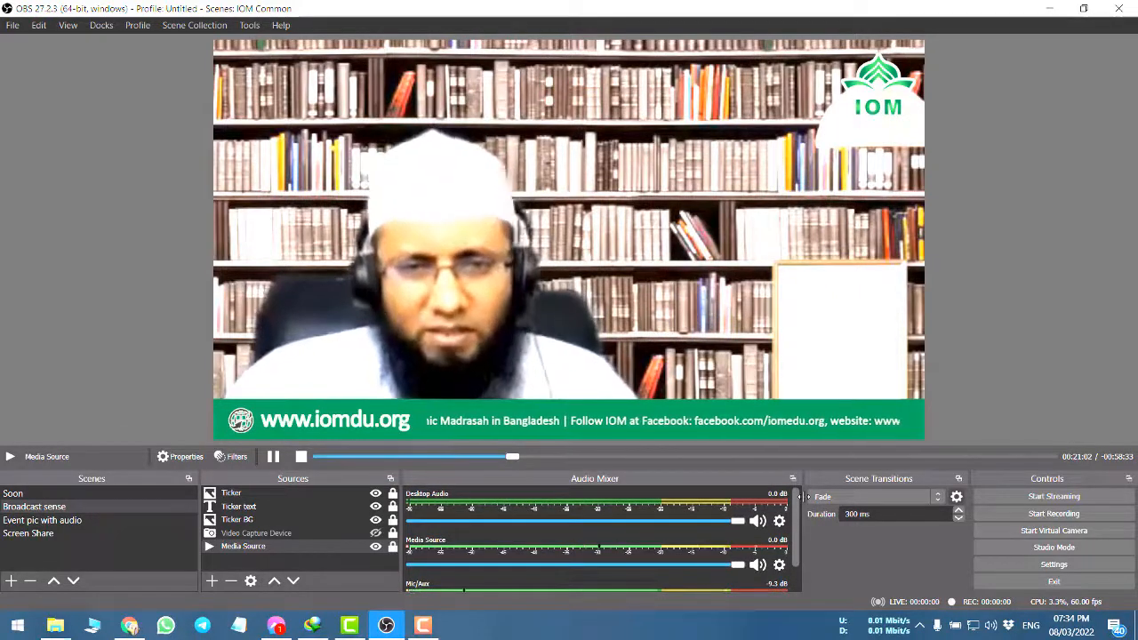
Step: Set the Desktop Audio device to Headset Earphone (Jabra EVOLVE 20 MS)
left_click(781, 522)
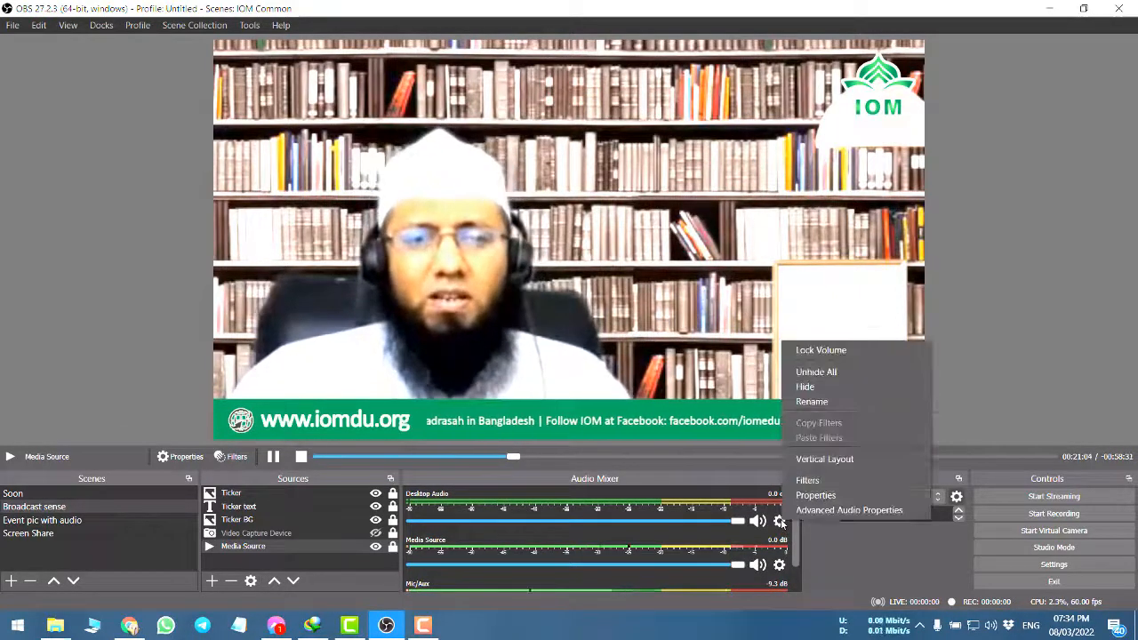
left_click(832, 503)
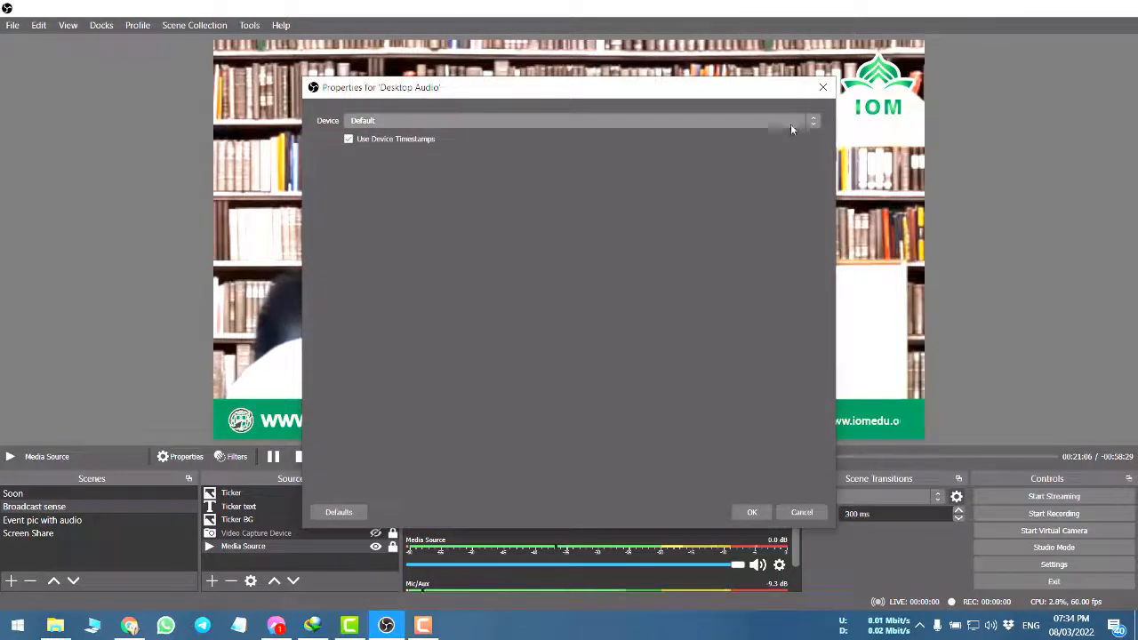
left_click(817, 120)
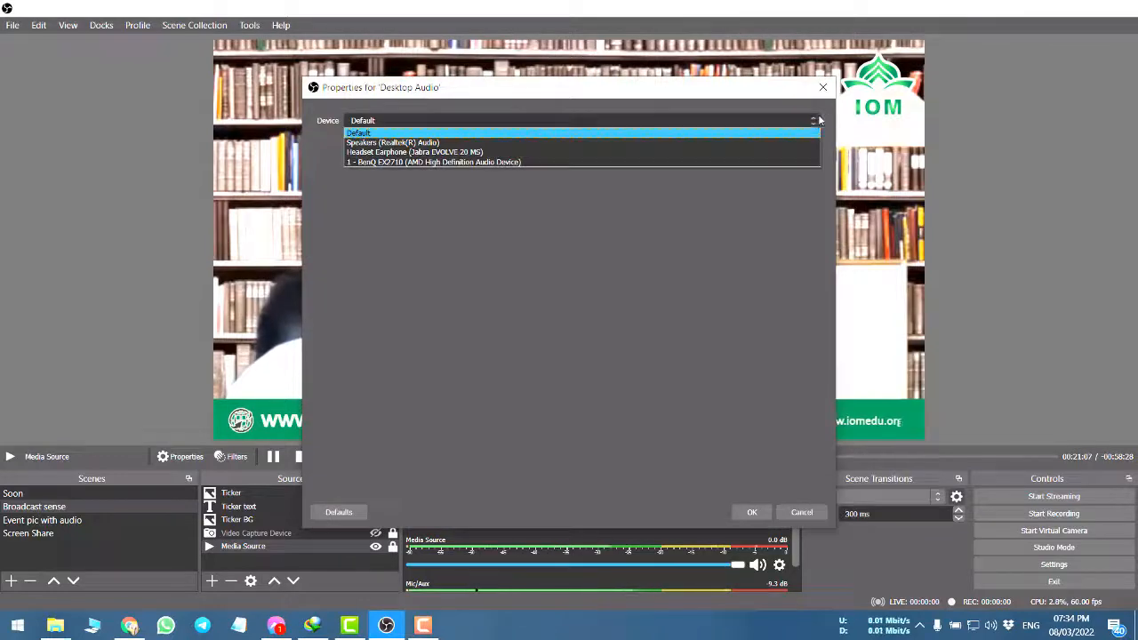
left_click(641, 151)
left_click(753, 513)
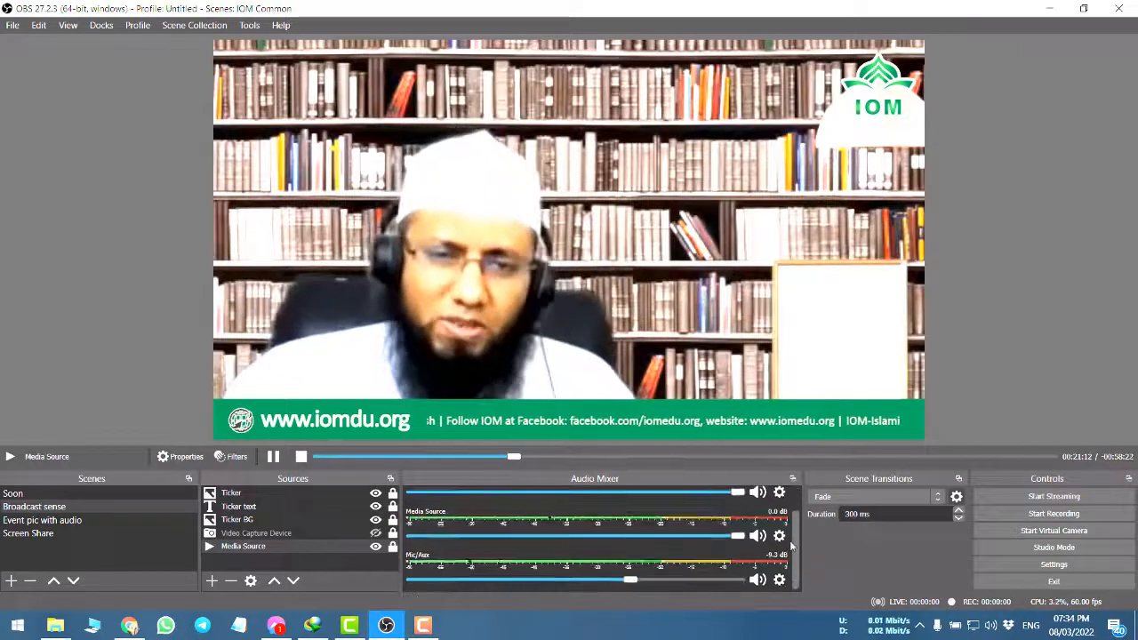
Step: Lower the Desktop Audio and Mic/Aux volumes to -inf dB, keeping only the Media Source audible
left_click_drag(795, 512, 794, 497)
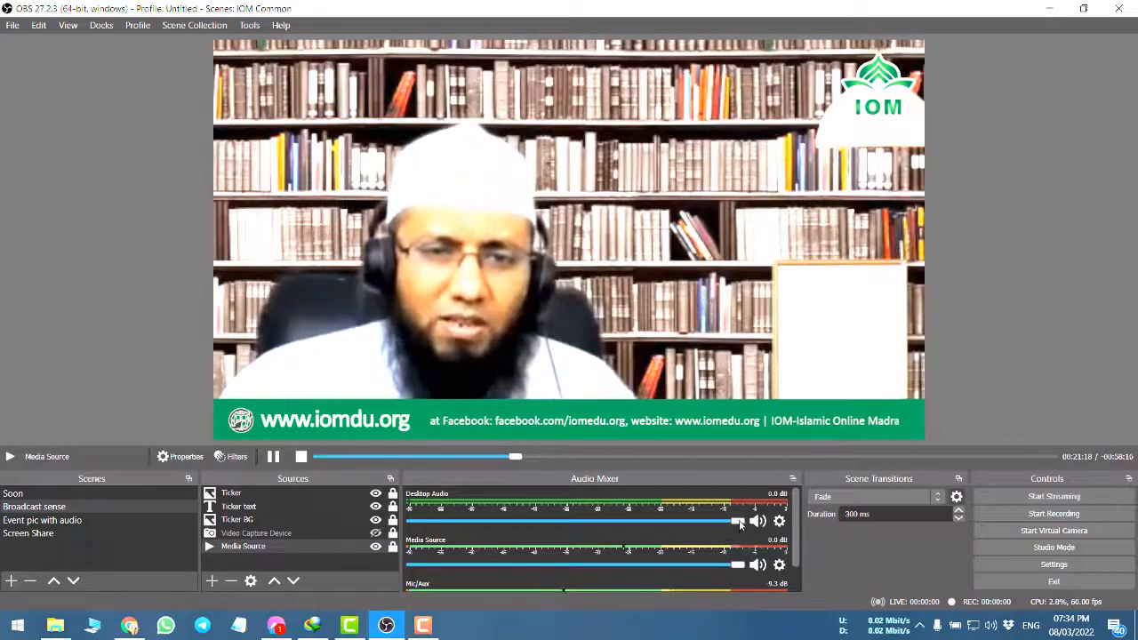
left_click_drag(741, 525, 411, 523)
scroll(790, 545, "down", 1)
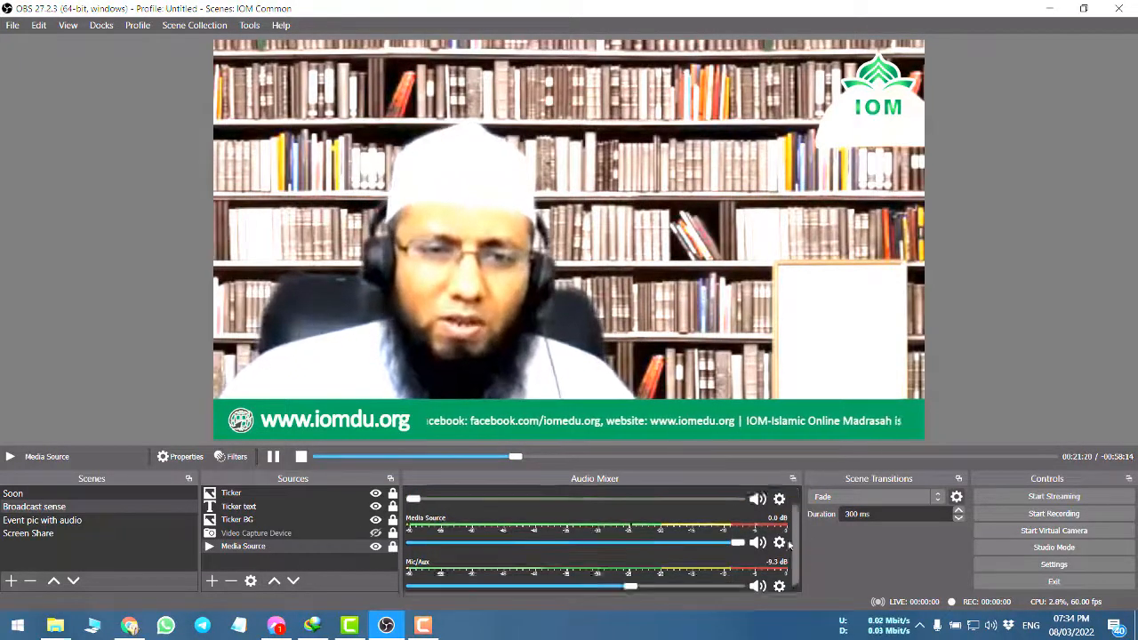
scroll(790, 546, "down", 1)
left_click_drag(629, 579, 414, 580)
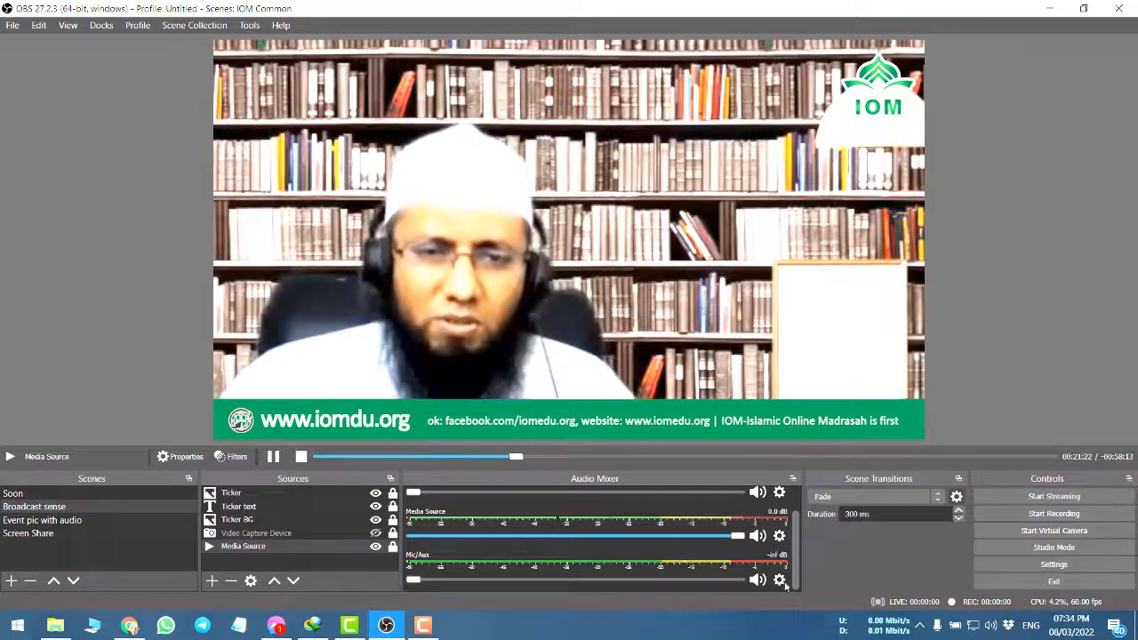
scroll(474, 550, "up", 2)
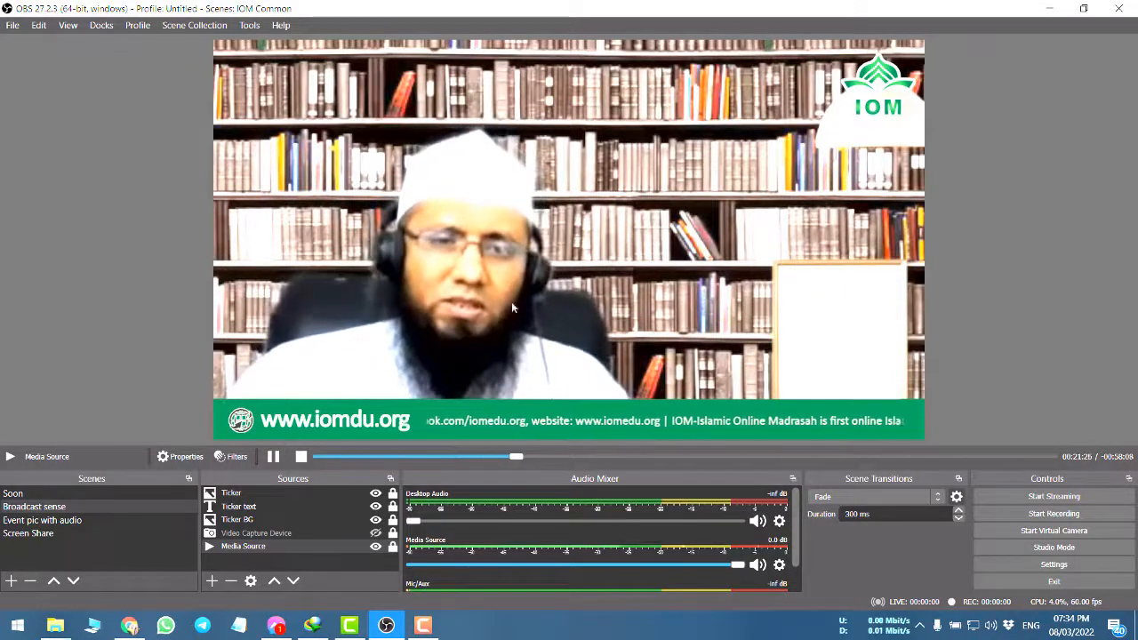
Step: Raise the Mic/Aux volume to -3.8 dB as a trial and lower it back to -inf dB
scroll(789, 551, "down", 1)
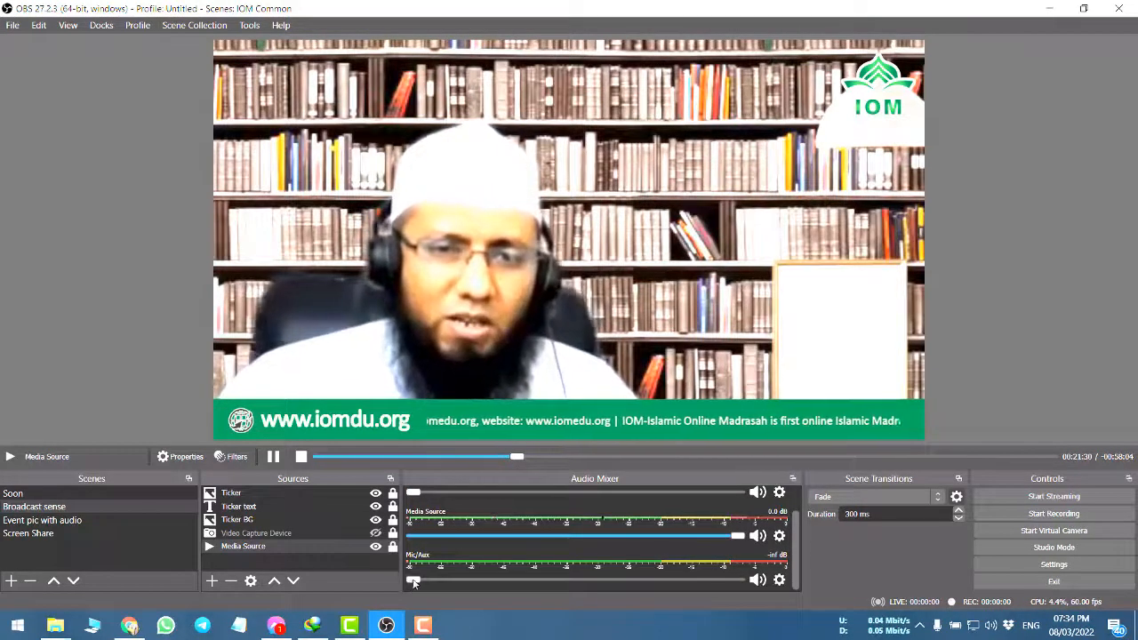
left_click_drag(414, 583, 680, 594)
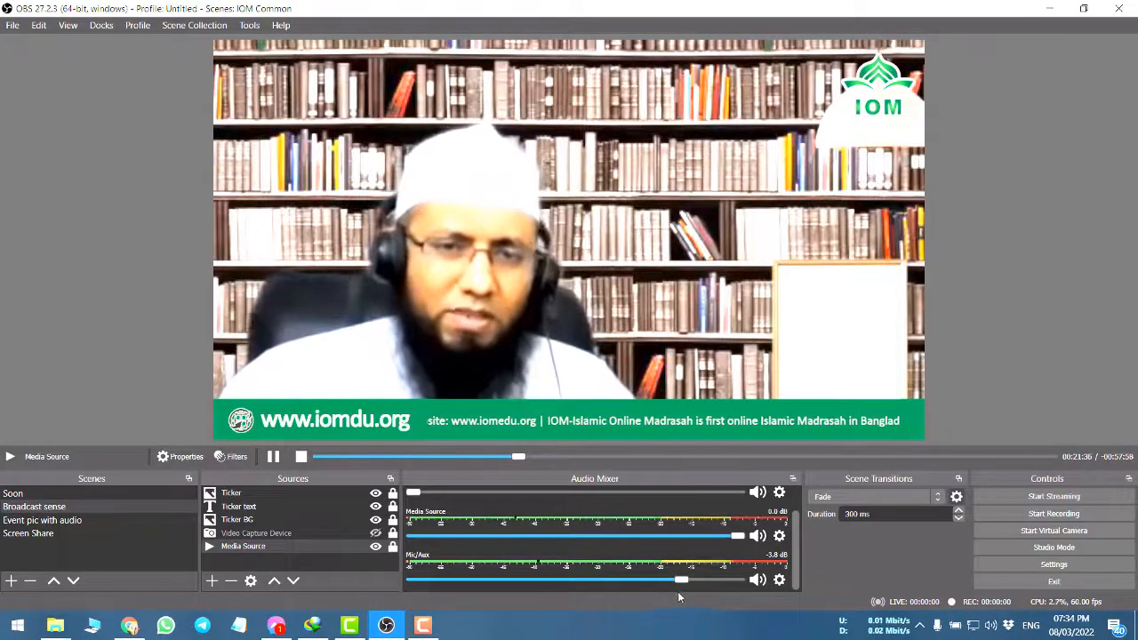
left_click_drag(678, 591, 392, 583)
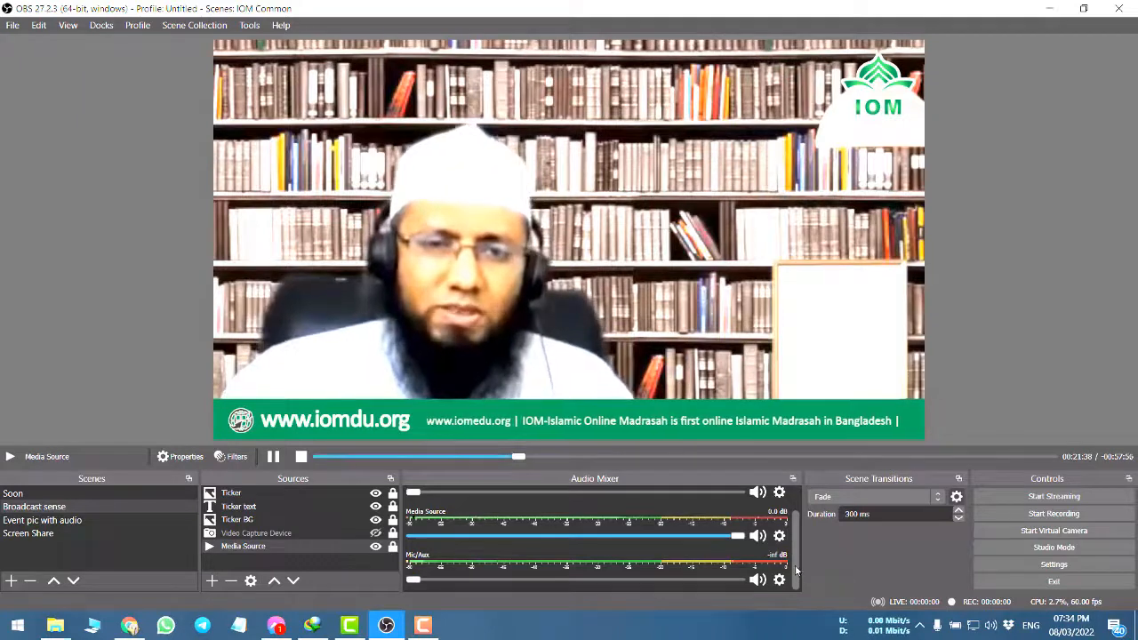
scroll(799, 533, "up", 2)
scroll(798, 523, "down", 2)
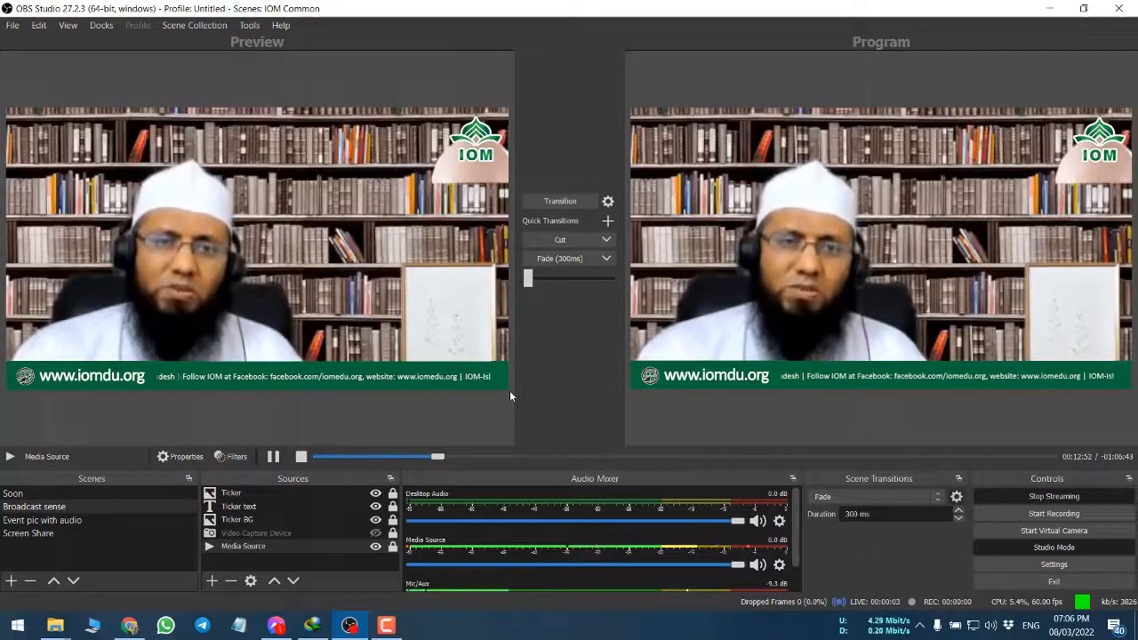
Step: Switch to the Facebook live video page in Chrome and save the post details with title Free Class and description dfdf
left_click(130, 626)
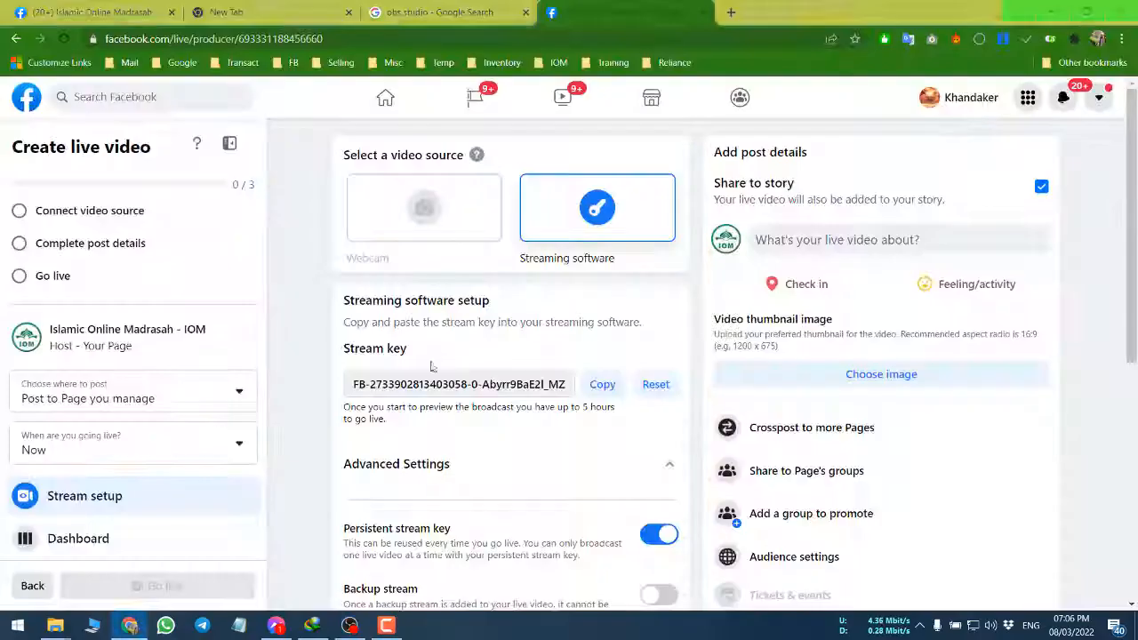
scroll(576, 251, "down", 4)
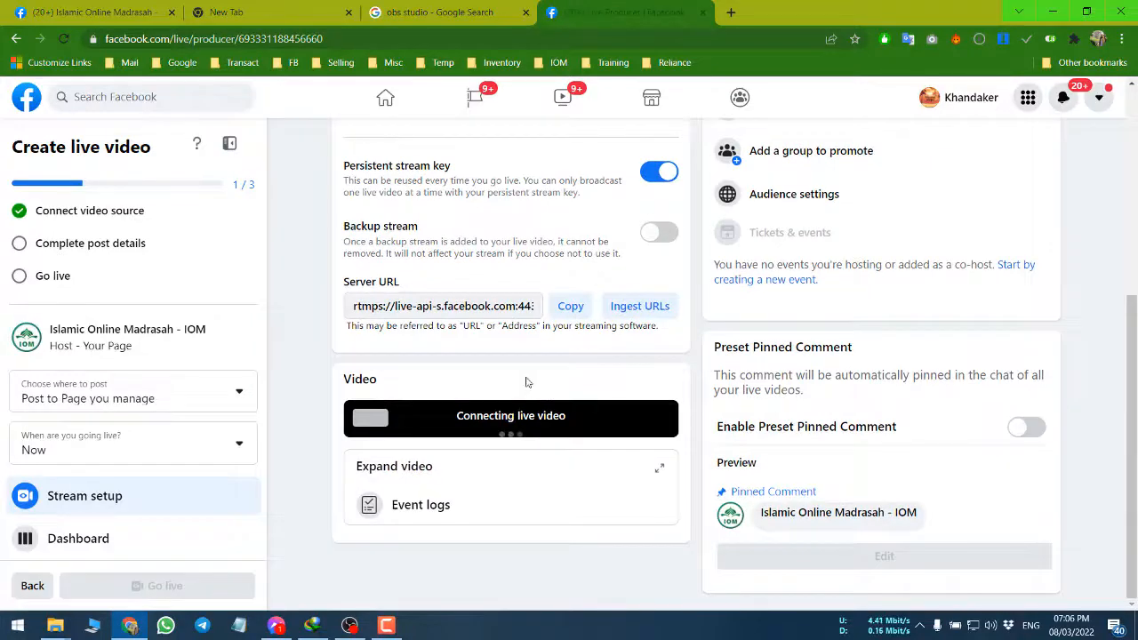
scroll(538, 374, "up", 2)
scroll(546, 367, "down", 2)
scroll(902, 228, "up", 4)
left_click(890, 244)
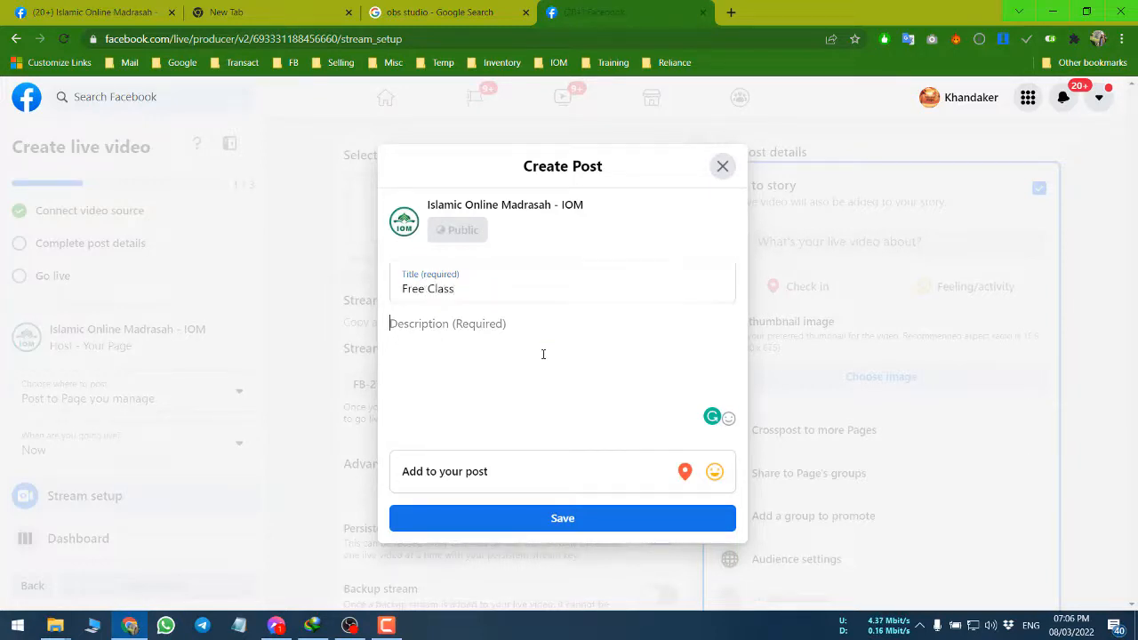
left_click(548, 520)
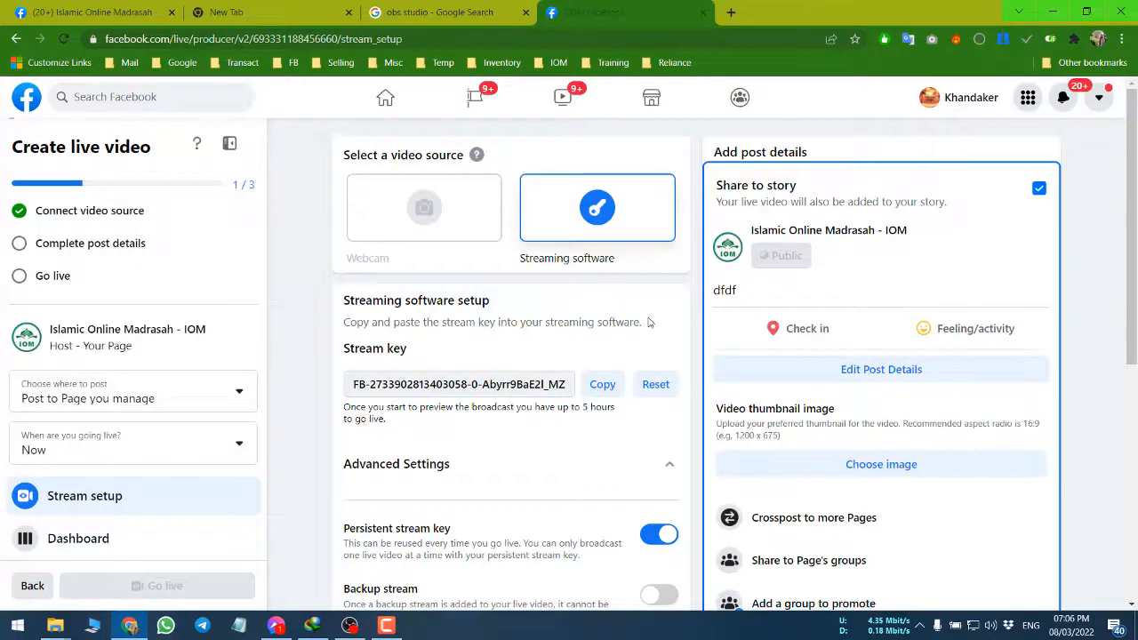
Step: Check the video connection on the Facebook page, switch back to OBS Studio and turn off Studio Mode
scroll(648, 321, "down", 2)
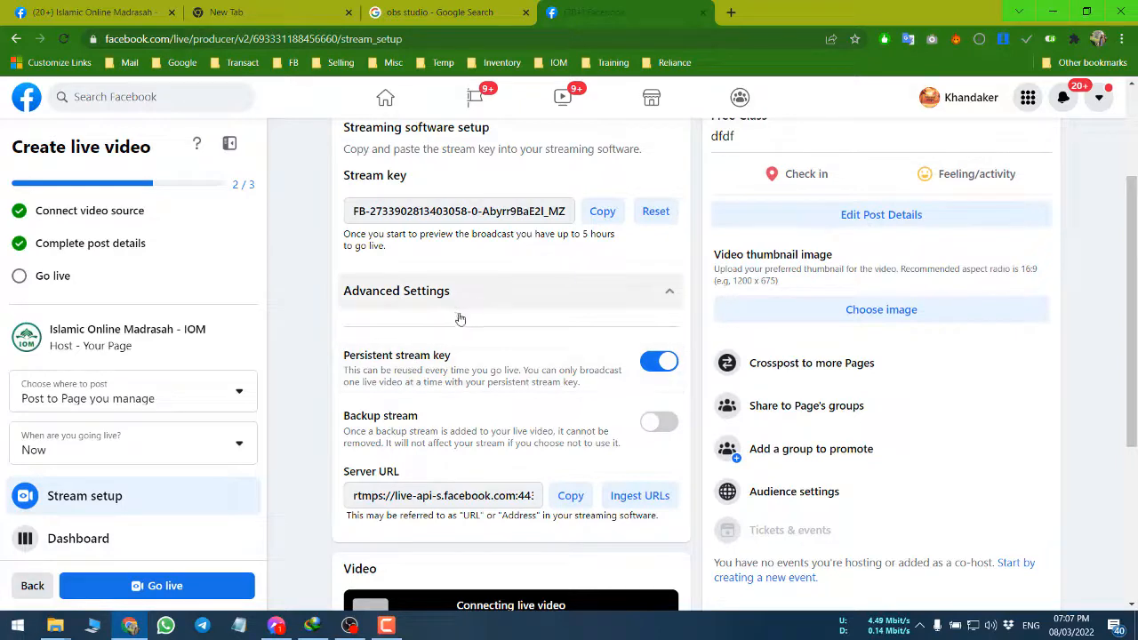
scroll(391, 356, "down", 3)
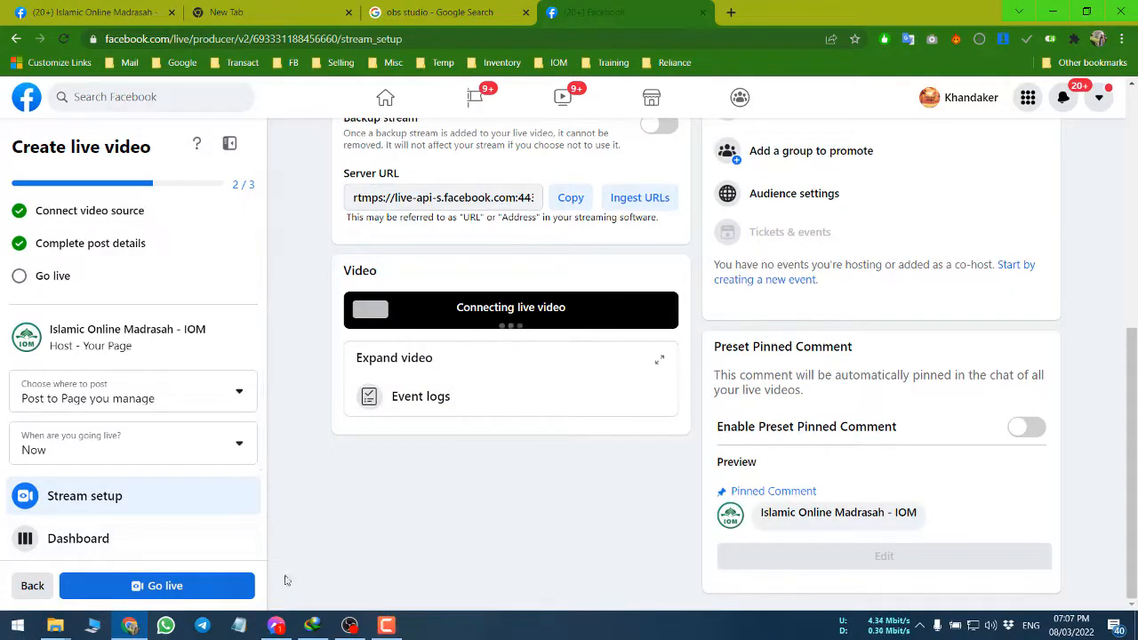
left_click(351, 626)
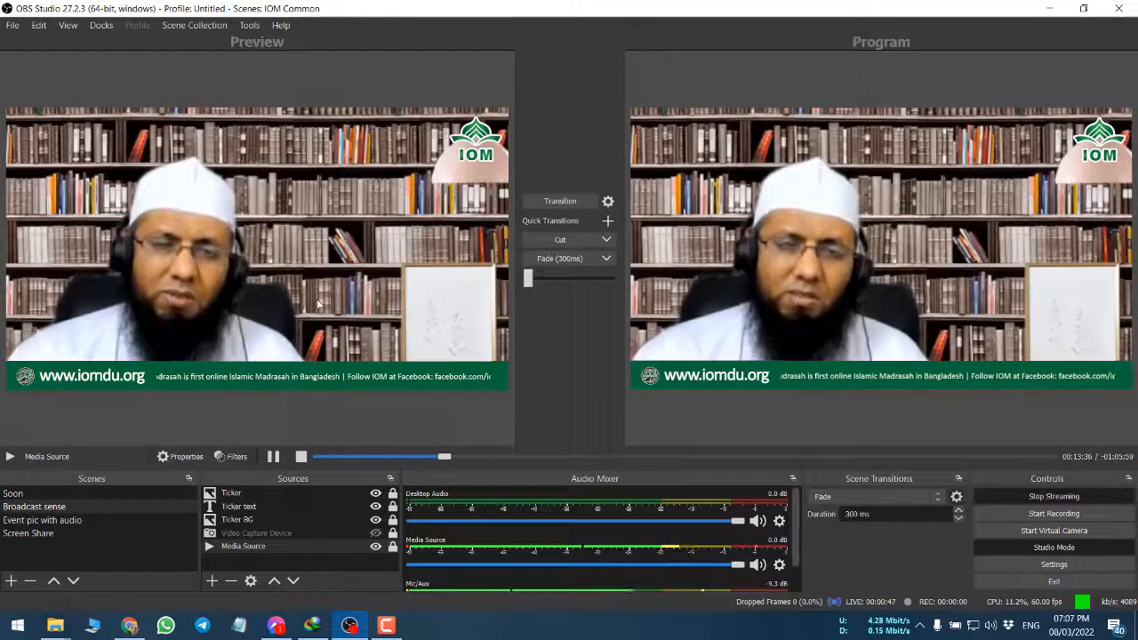
left_click(1053, 548)
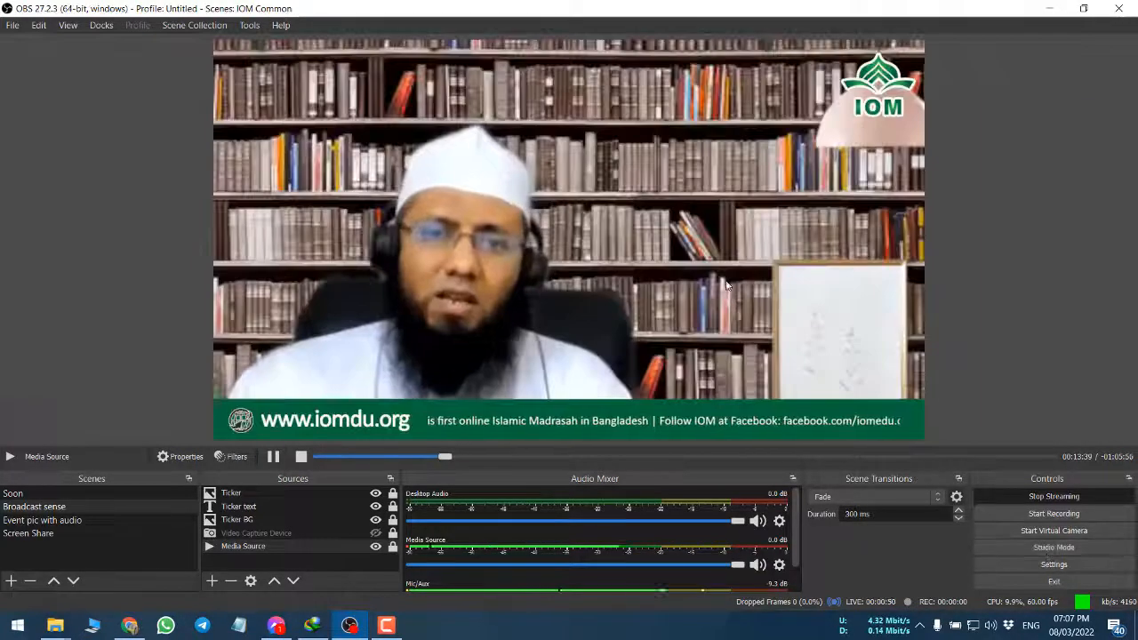
Step: Check the Facebook live video page's readiness to go live and return to OBS Studio
left_click(133, 626)
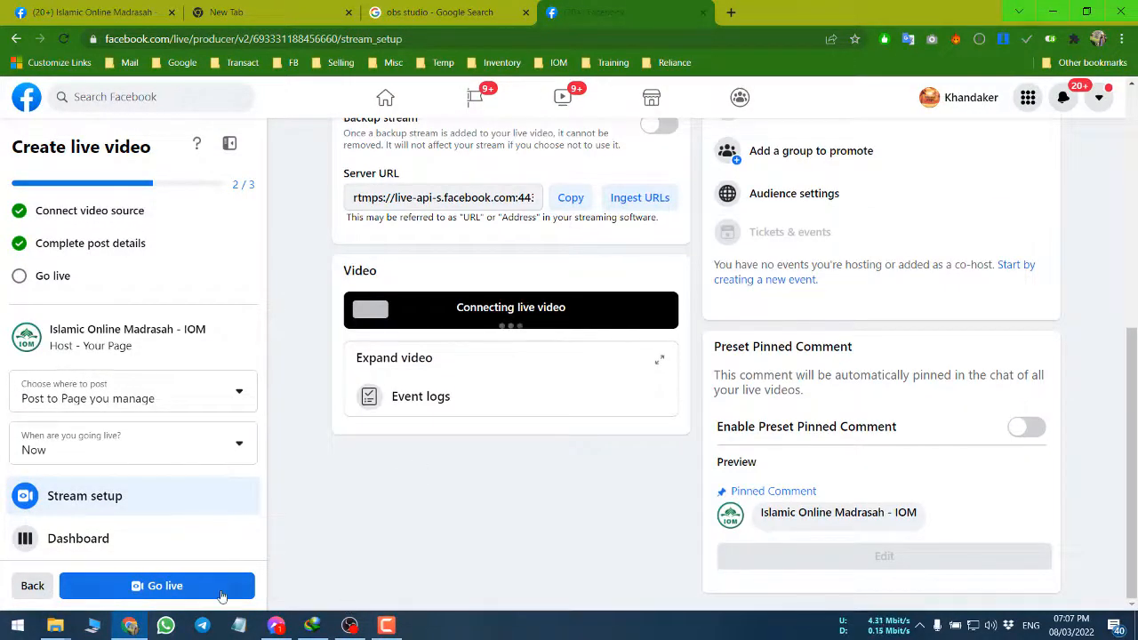
left_click(386, 626)
left_click(348, 626)
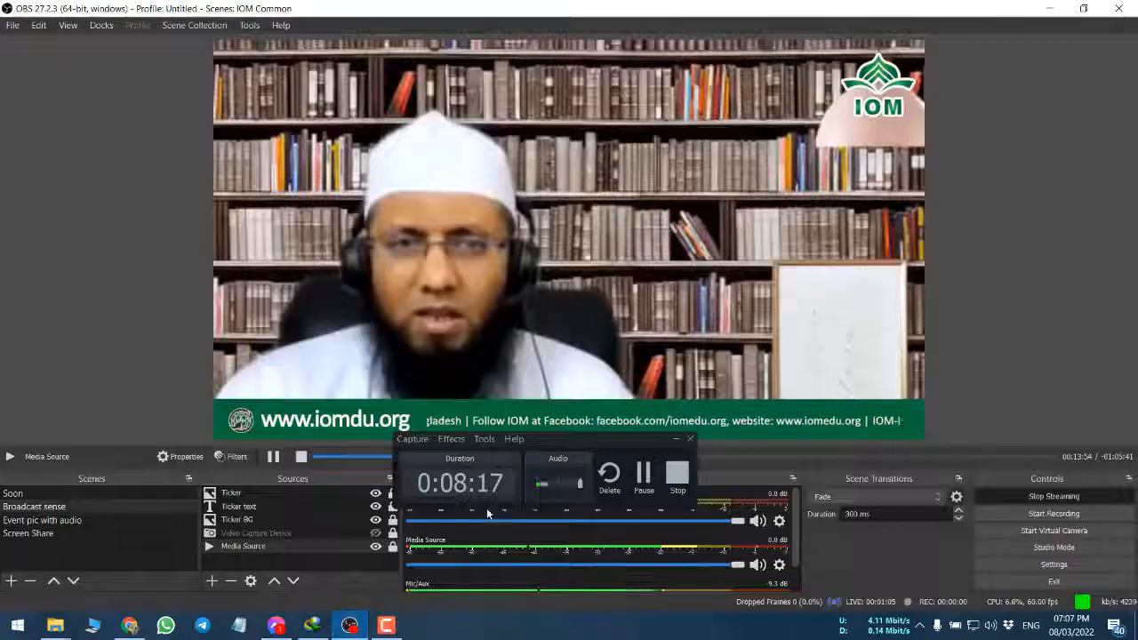